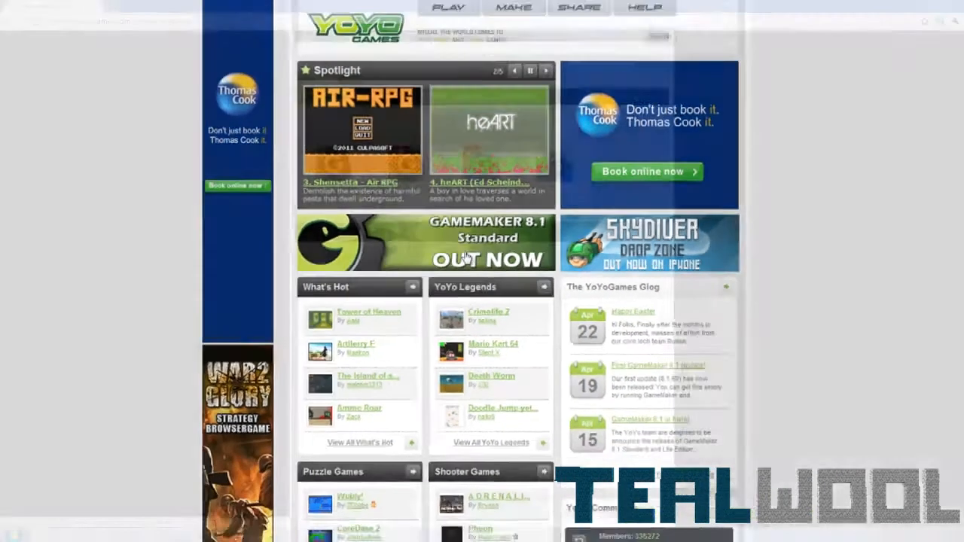
# - Open the free GameMaker Lite for Windows page in the YoYo Games store
pyautogui.click(457, 251)
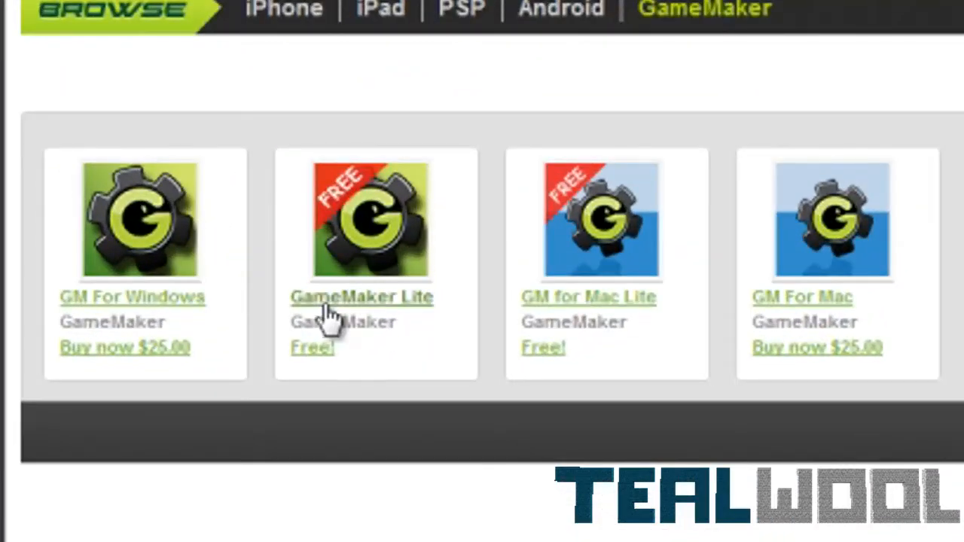
pyautogui.click(379, 252)
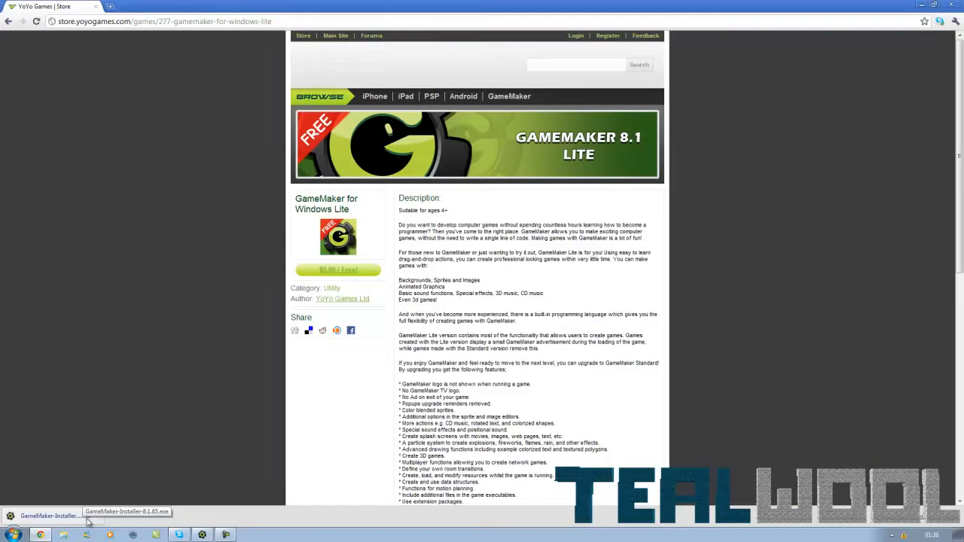
# - Run the downloaded GameMaker 8.1 installer and complete setup with the default components and destination folder, without starting GameMaker
pyautogui.click(88, 520)
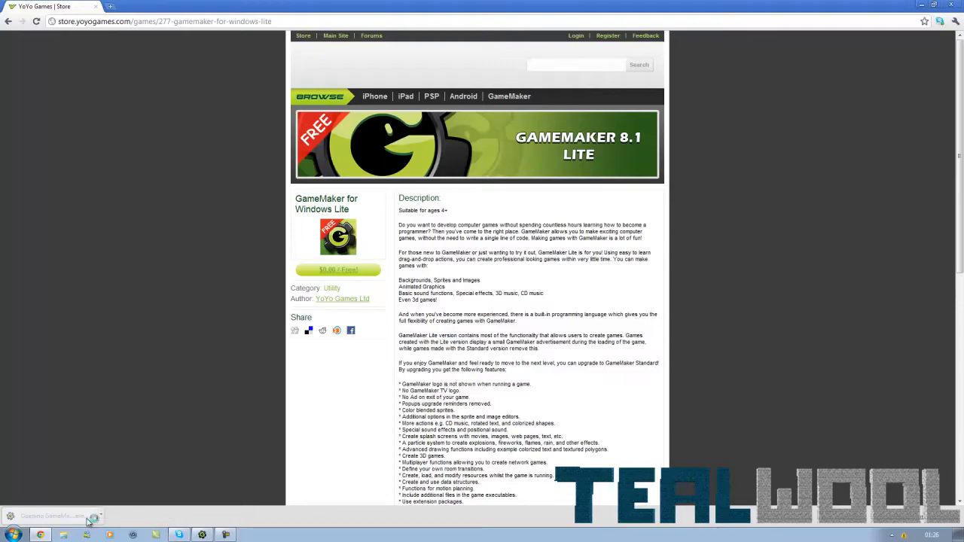
pyautogui.click(536, 349)
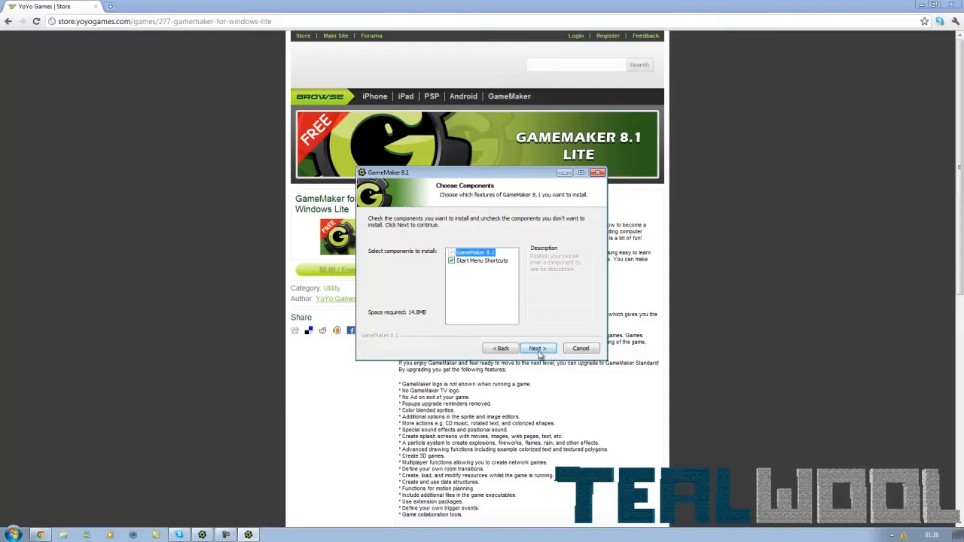
pyautogui.click(536, 349)
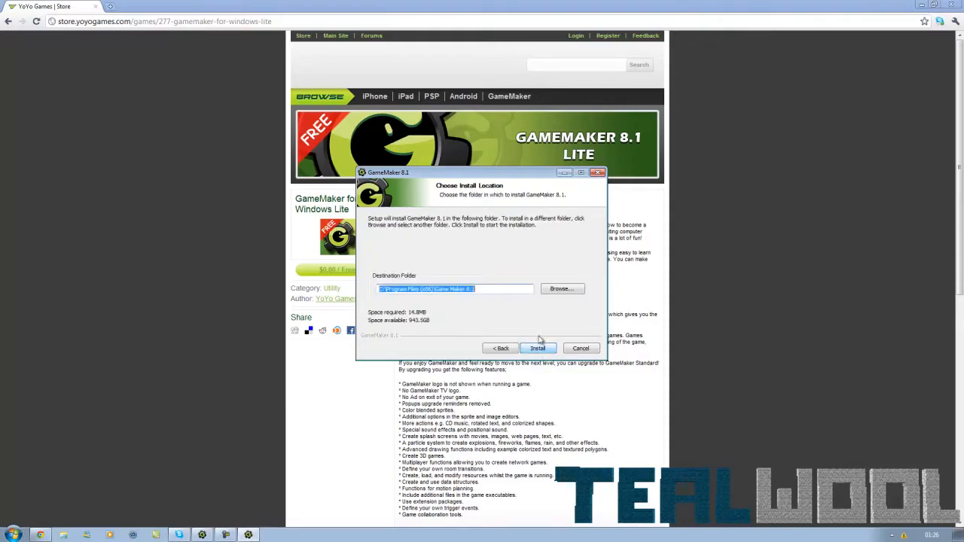
pyautogui.click(538, 349)
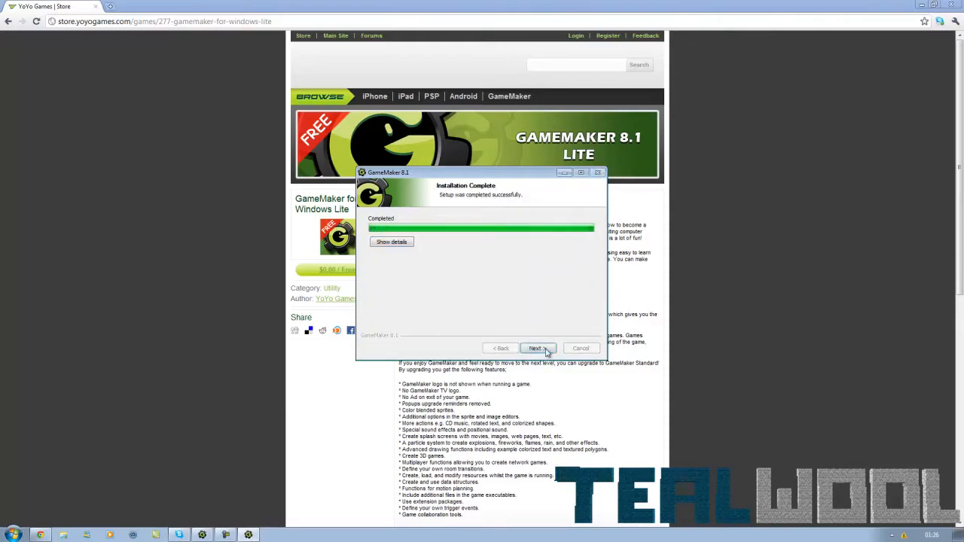
pyautogui.click(541, 349)
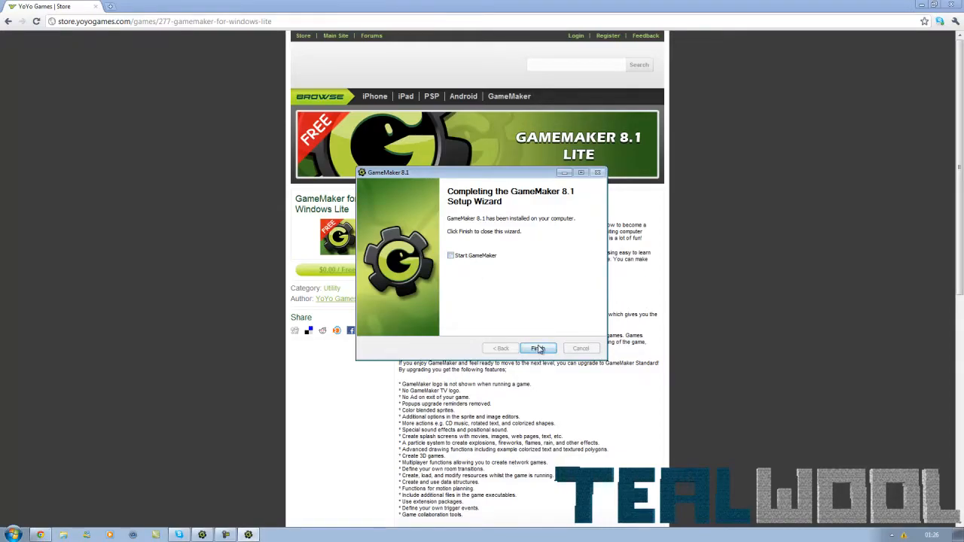
pyautogui.click(539, 348)
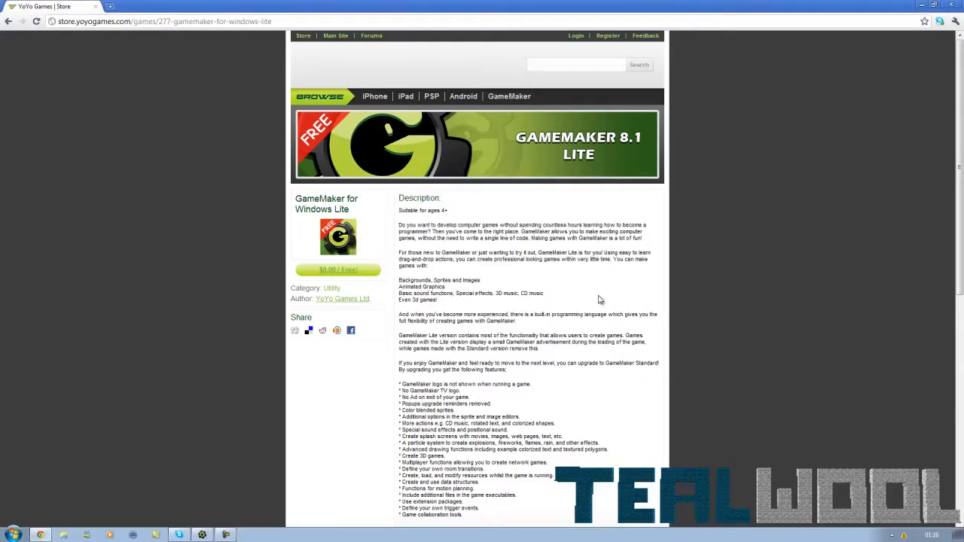
# - Minimize the browser to show the desktop and bring up the Windows program launcher
pyautogui.click(920, 6)
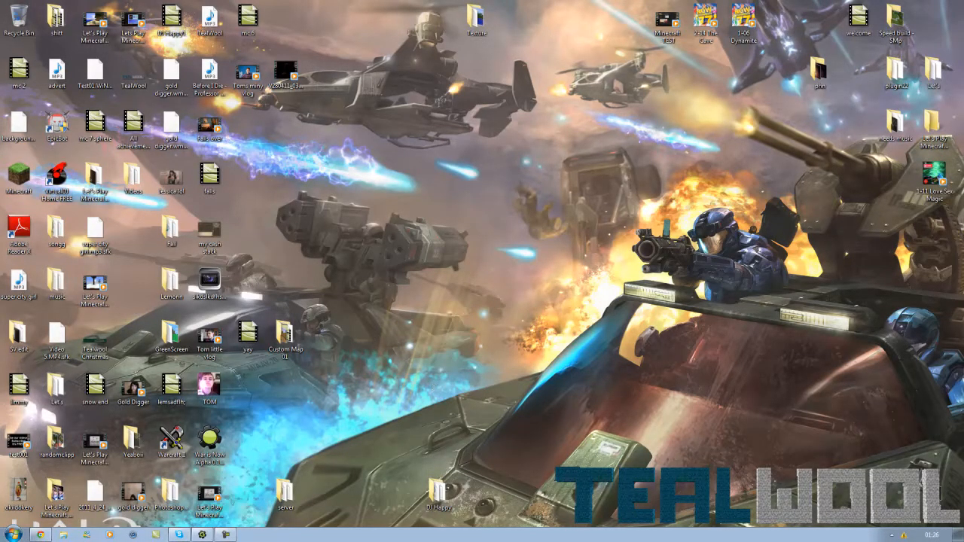
pyautogui.press('super')
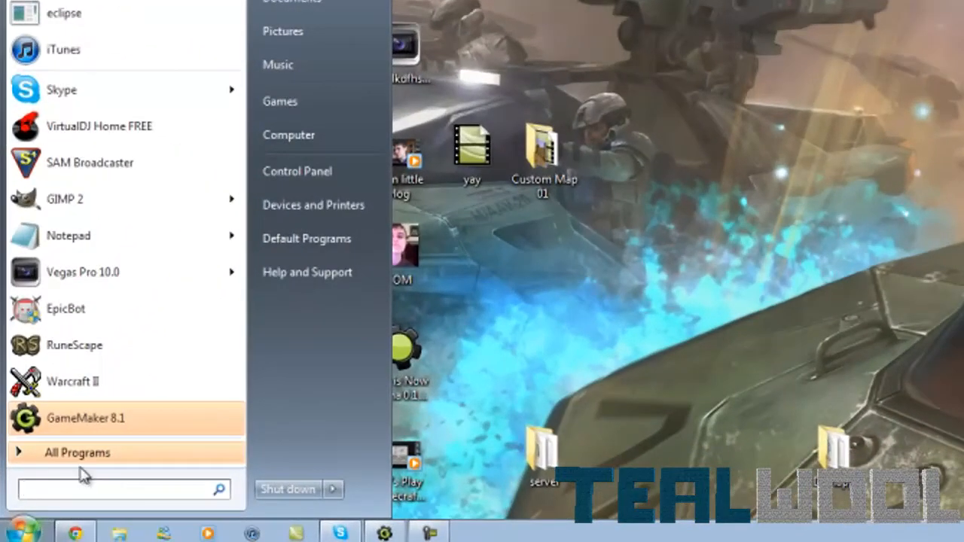
pyautogui.write('gamemake')
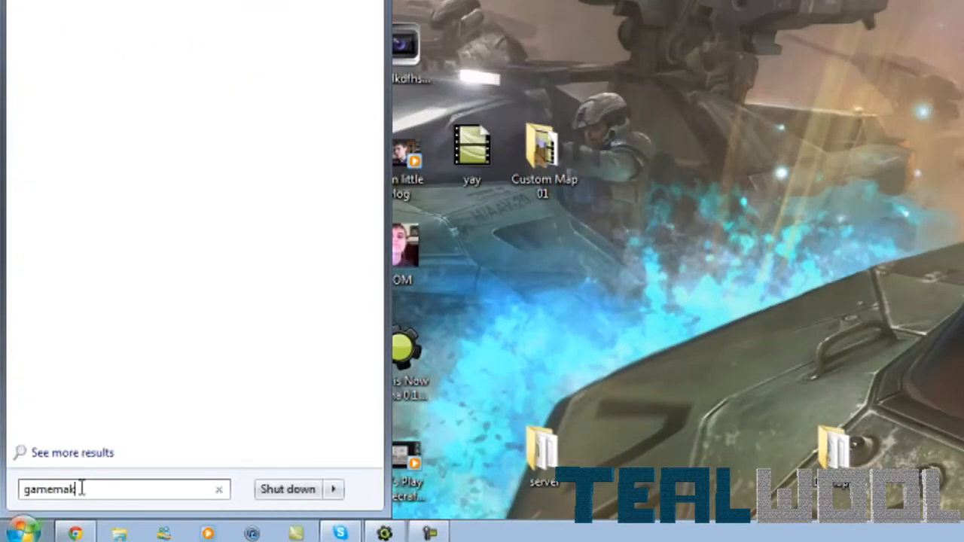
pyautogui.press('BackSpace')
pyautogui.press('BackSpace')
pyautogui.press('BackSpace')
pyautogui.press('BackSpace')
pyautogui.press('BackSpace')
pyautogui.press('BackSpace')
pyautogui.press('BackSpace')
pyautogui.press('BackSpace')
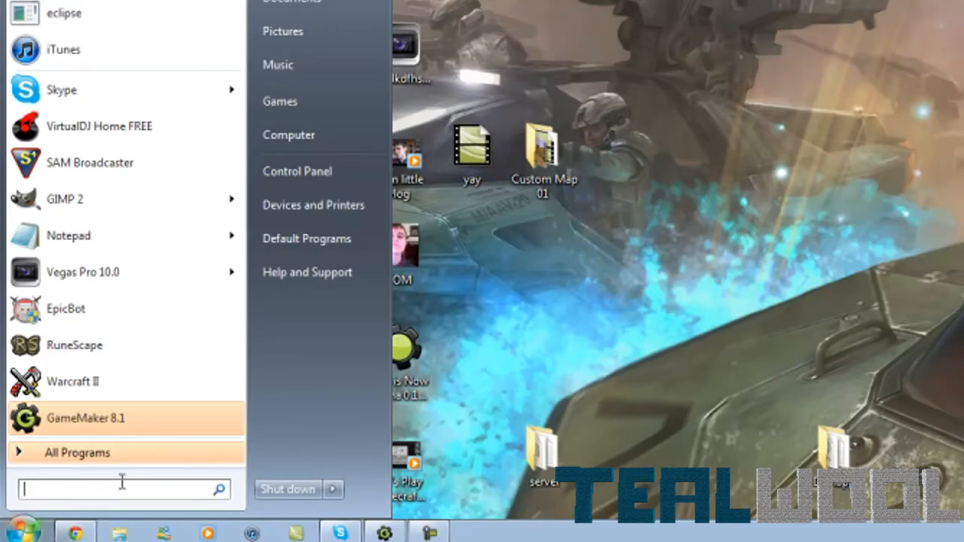
# - Launch GameMaker 8.1 from the Game Maker 8.1 folder in the list of installed programs
pyautogui.click(113, 456)
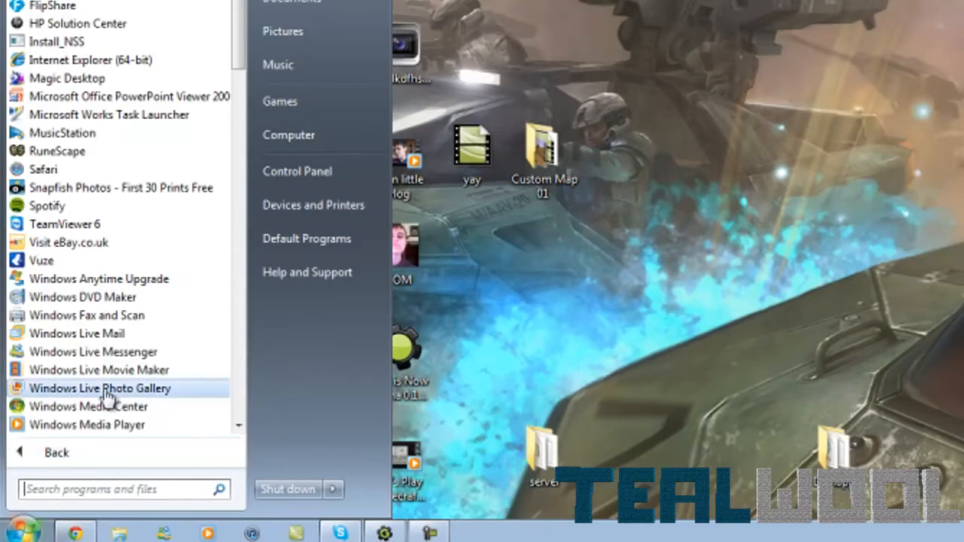
pyautogui.scroll(-5, 105, 391)
pyautogui.scroll(-3, 116, 339)
pyautogui.click(108, 317)
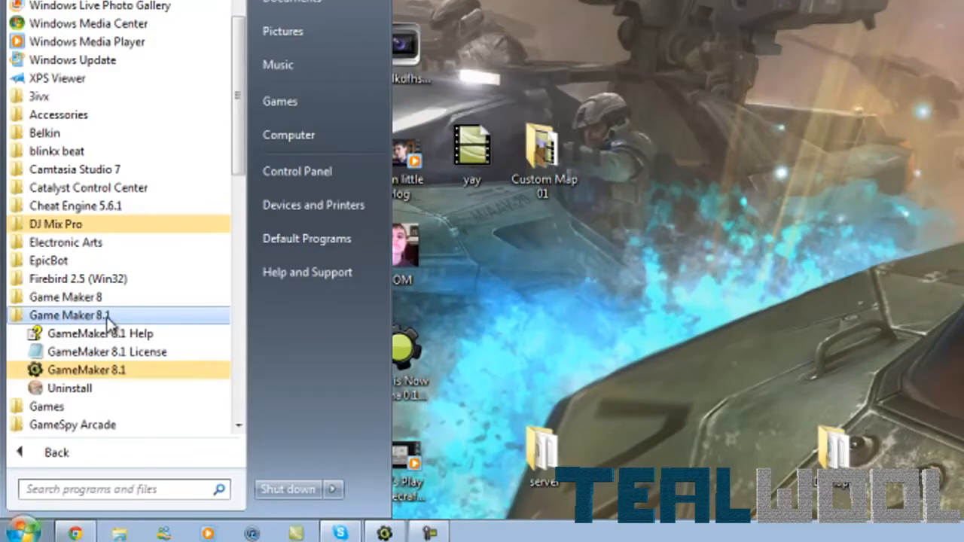
pyautogui.click(113, 370)
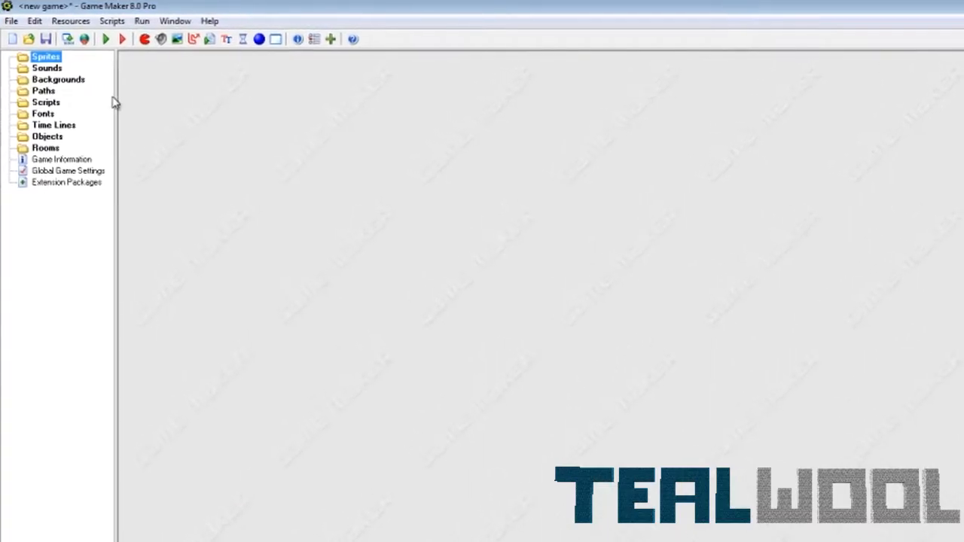
# - Create a new sprite and name it Wall
pyautogui.rightClick(39, 55)
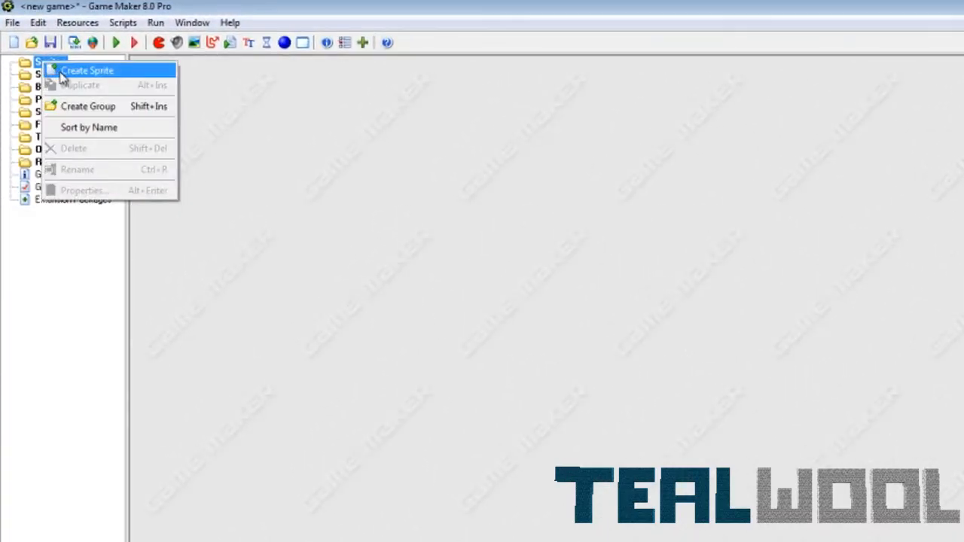
pyautogui.click(215, 145)
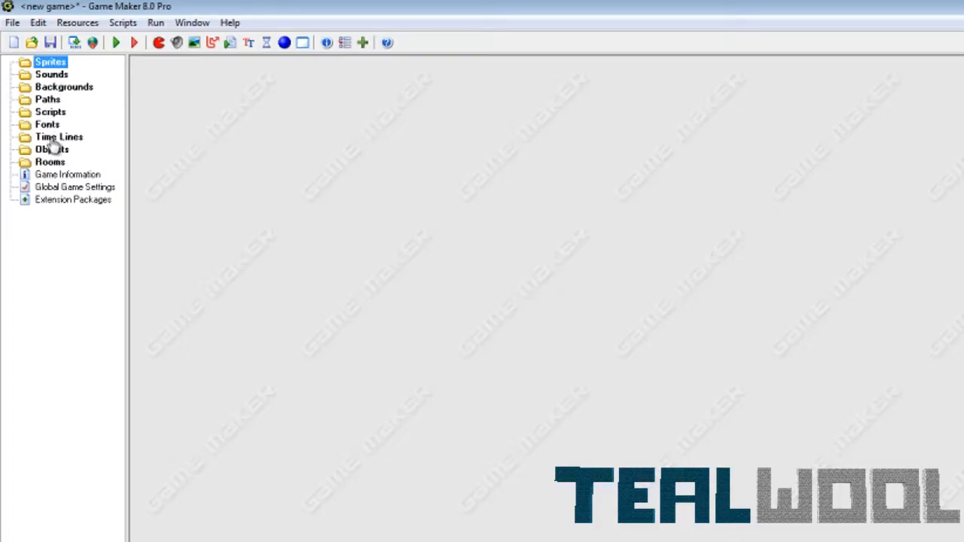
pyautogui.rightClick(57, 67)
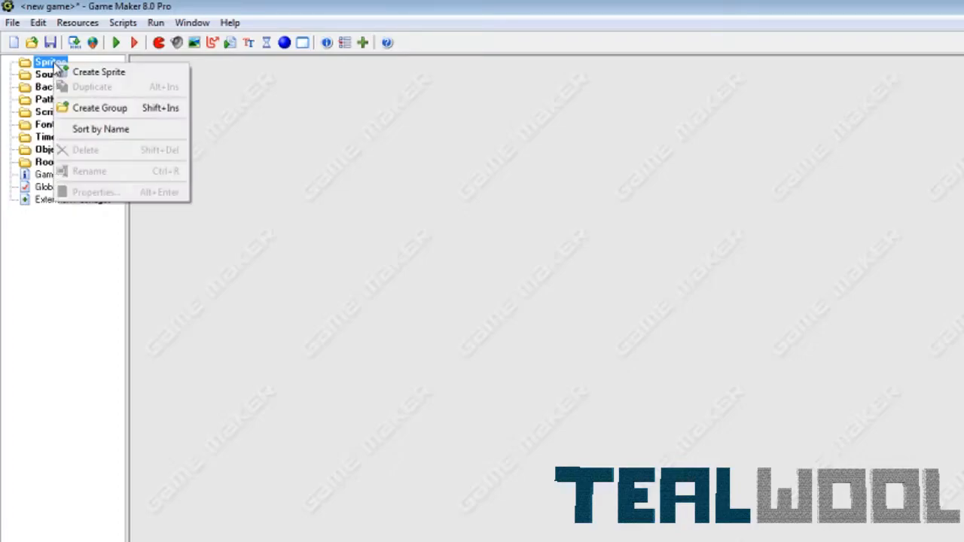
pyautogui.click(74, 75)
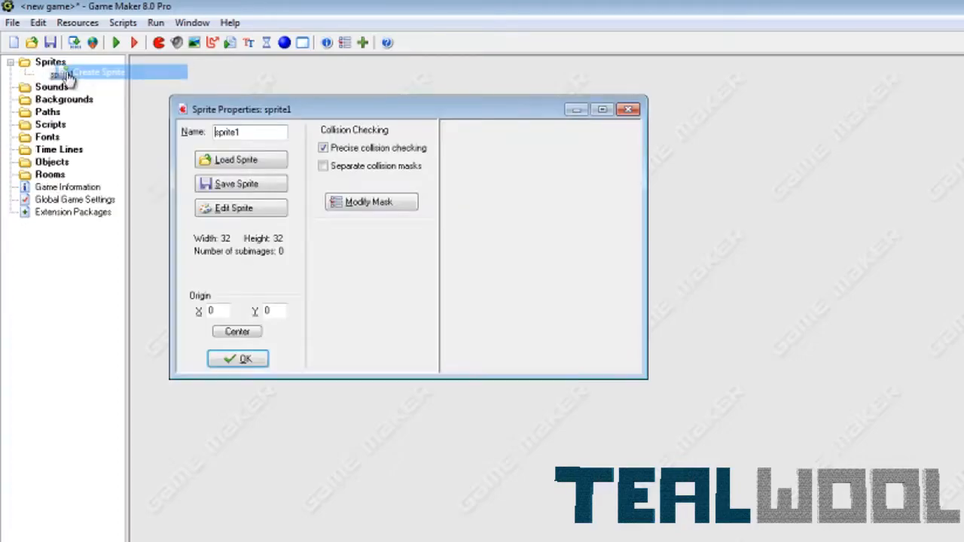
pyautogui.moveTo(248, 134); pyautogui.dragTo(151, 133)
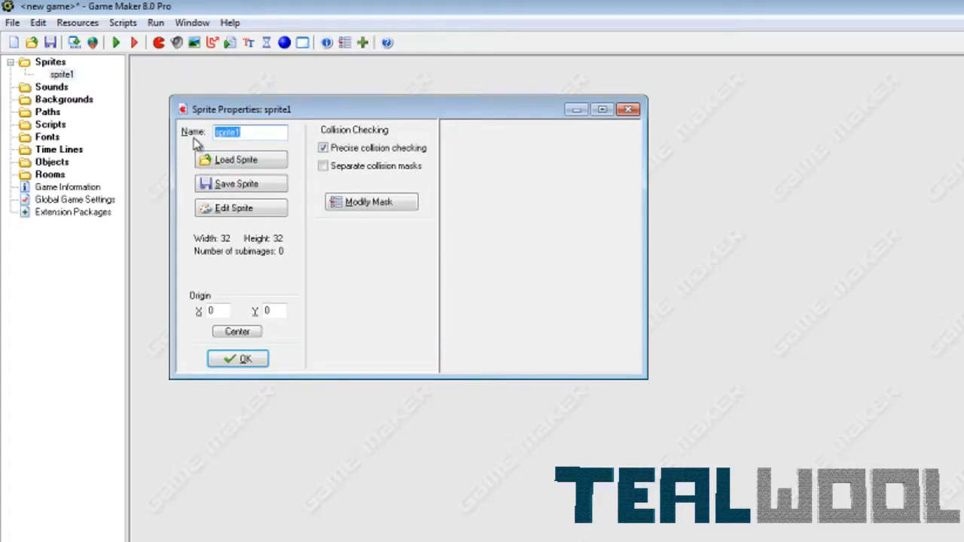
pyautogui.write('Wall')
# - Create a blank 32 × 32 image in the sprite editor for the Wall sprite
pyautogui.click(260, 210)
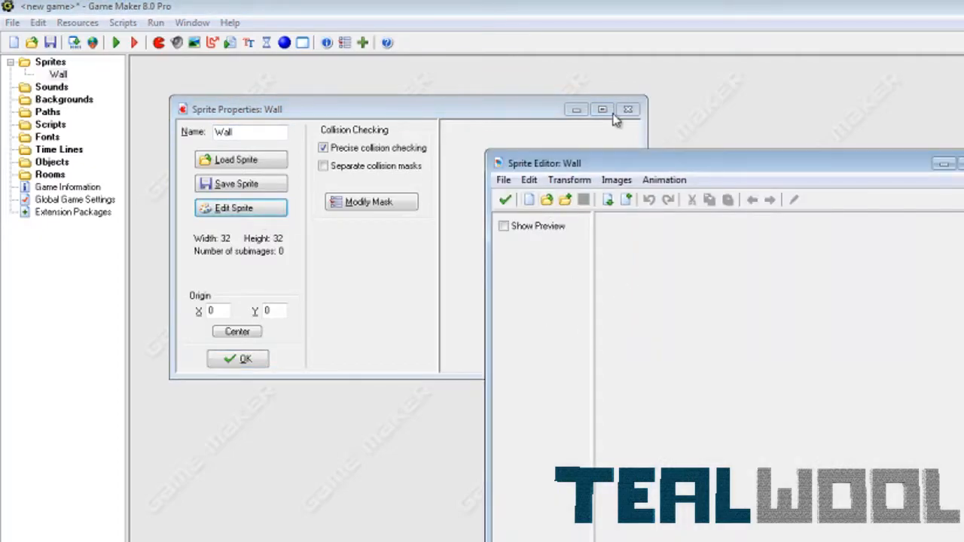
pyautogui.moveTo(618, 169); pyautogui.dragTo(660, 168)
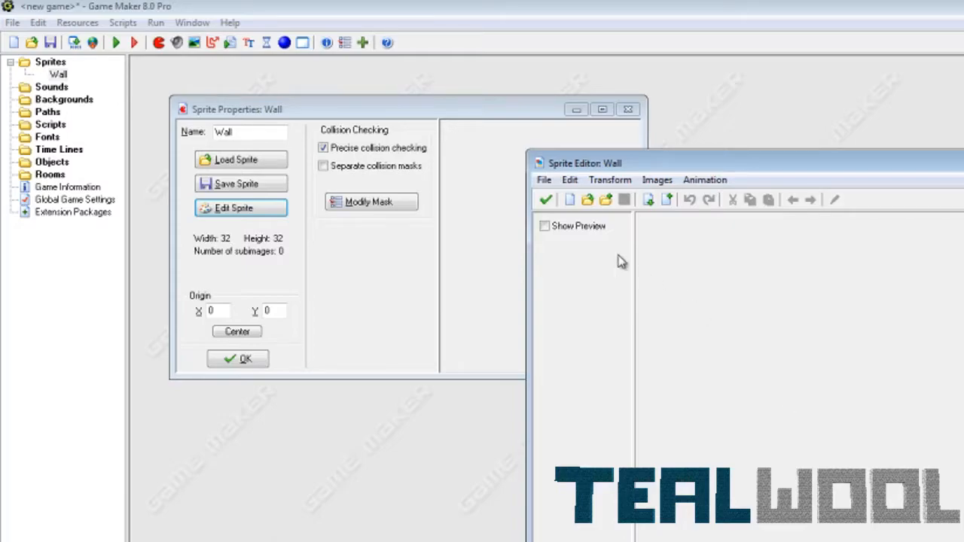
pyautogui.click(570, 201)
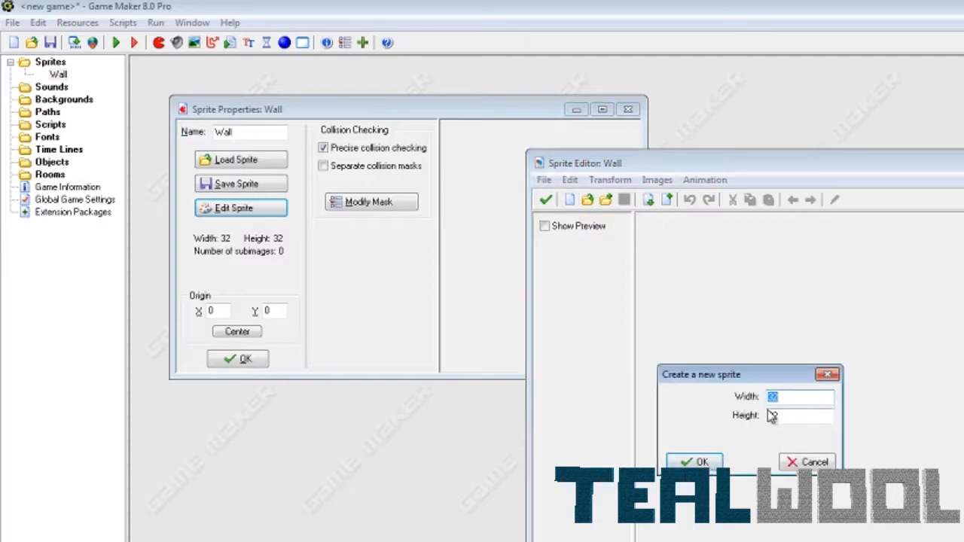
pyautogui.click(702, 463)
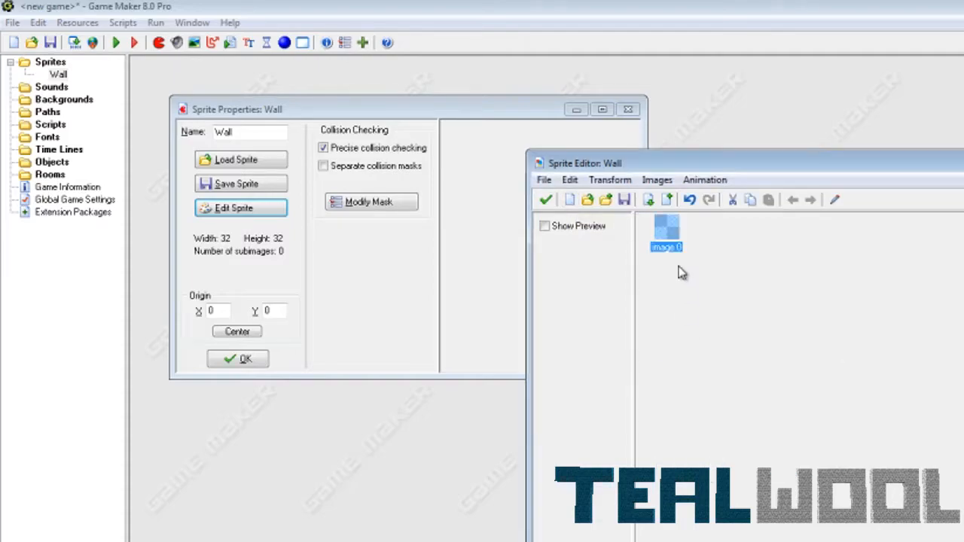
# - Fill the entire Wall image with solid black in the image editor
pyautogui.doubleClick(670, 232)
pyautogui.click(738, 186)
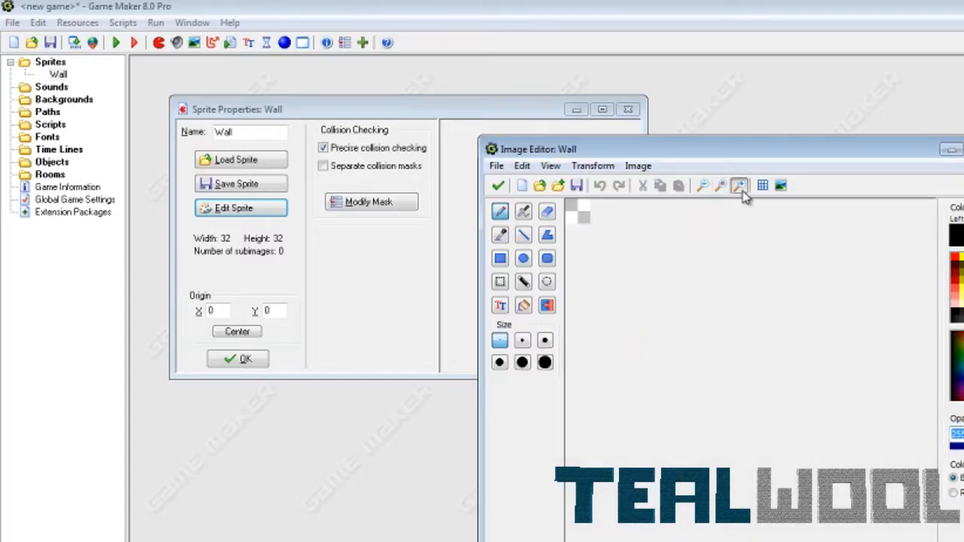
pyautogui.click(738, 185)
pyautogui.click(738, 185)
pyautogui.click(524, 306)
pyautogui.click(641, 254)
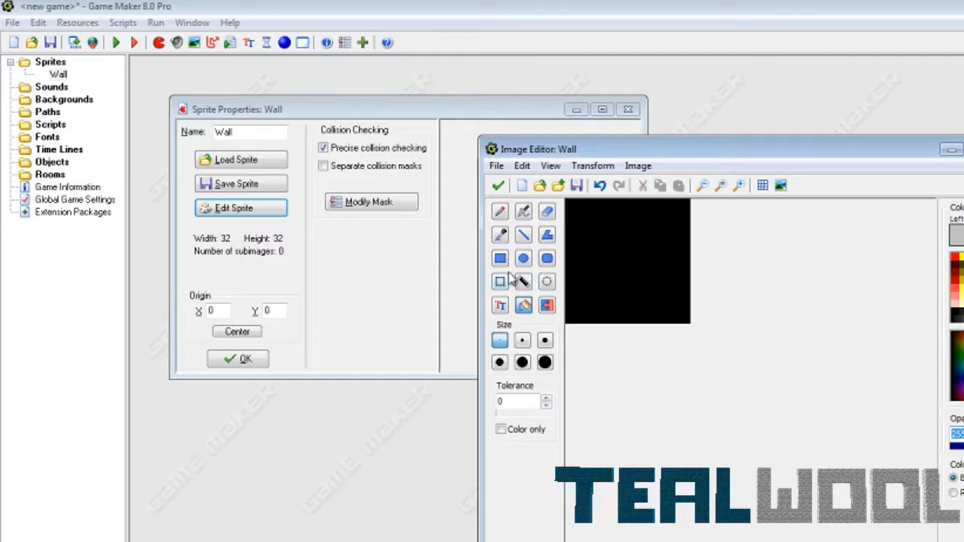
# - Draw straight light grey lines just inside the left and top edges of the black Wall image
pyautogui.click(523, 235)
pyautogui.moveTo(573, 206); pyautogui.dragTo(571, 315)
pyautogui.moveTo(572, 205); pyautogui.dragTo(687, 203)
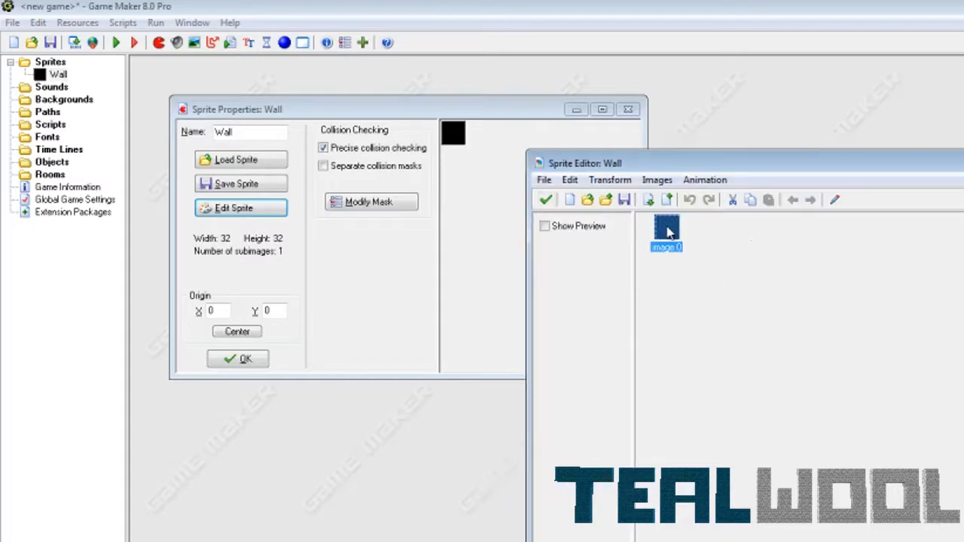
# - Reopen the Wall image to inspect its edge lines enlarged, and accept the finished Wall sprite
pyautogui.doubleClick(668, 226)
pyautogui.click(738, 186)
pyautogui.click(738, 185)
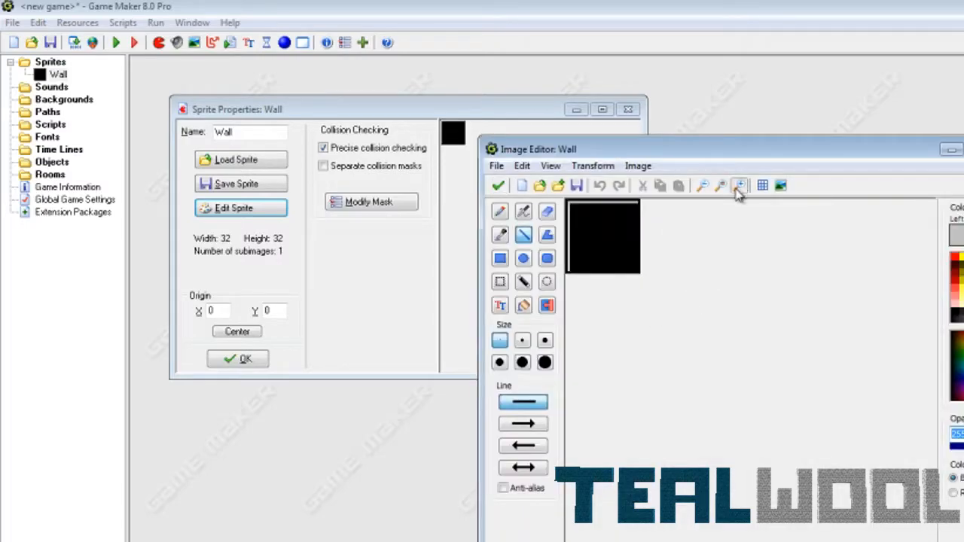
pyautogui.click(738, 185)
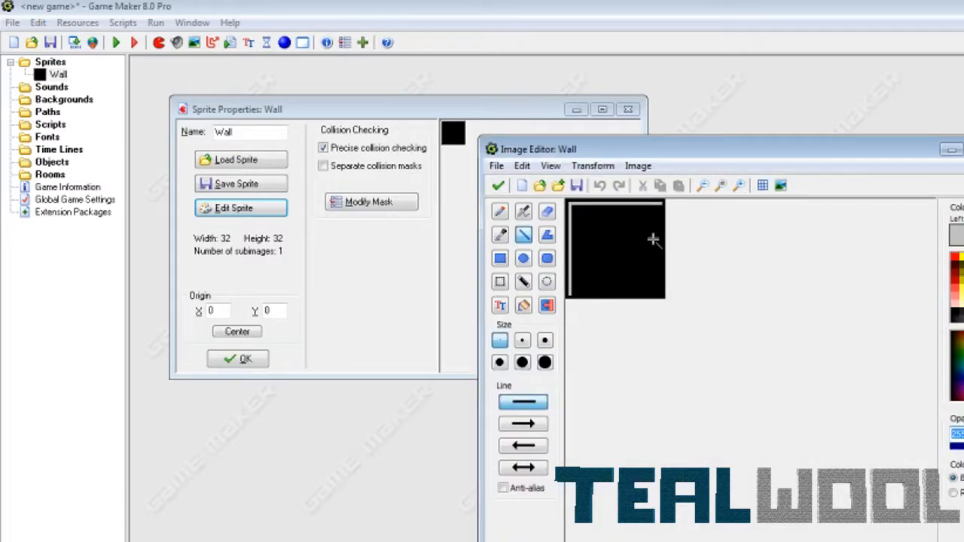
pyautogui.click(497, 185)
pyautogui.click(547, 205)
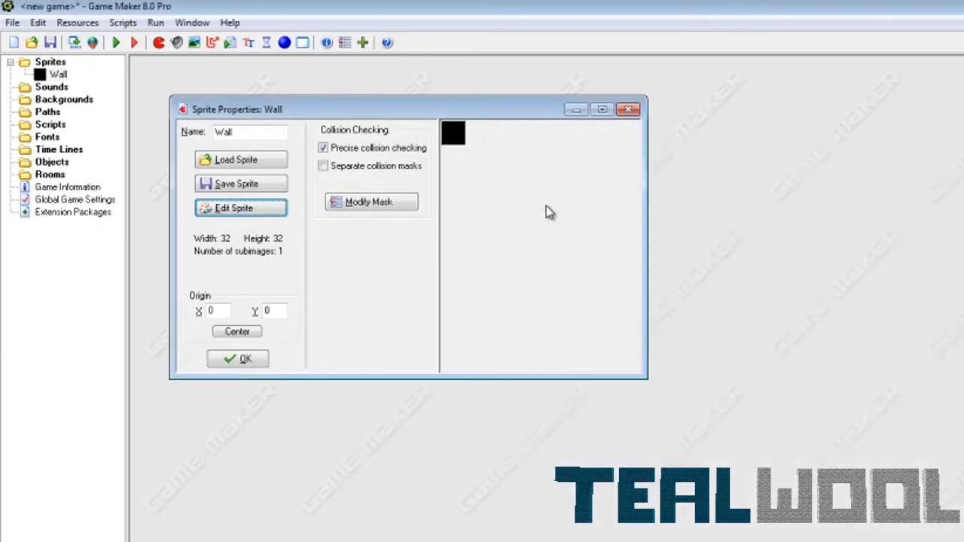
pyautogui.click(223, 363)
# - Create a second sprite and name it Person
pyautogui.rightClick(59, 65)
pyautogui.click(84, 75)
pyautogui.moveTo(281, 151); pyautogui.dragTo(235, 152)
pyautogui.write('Person')
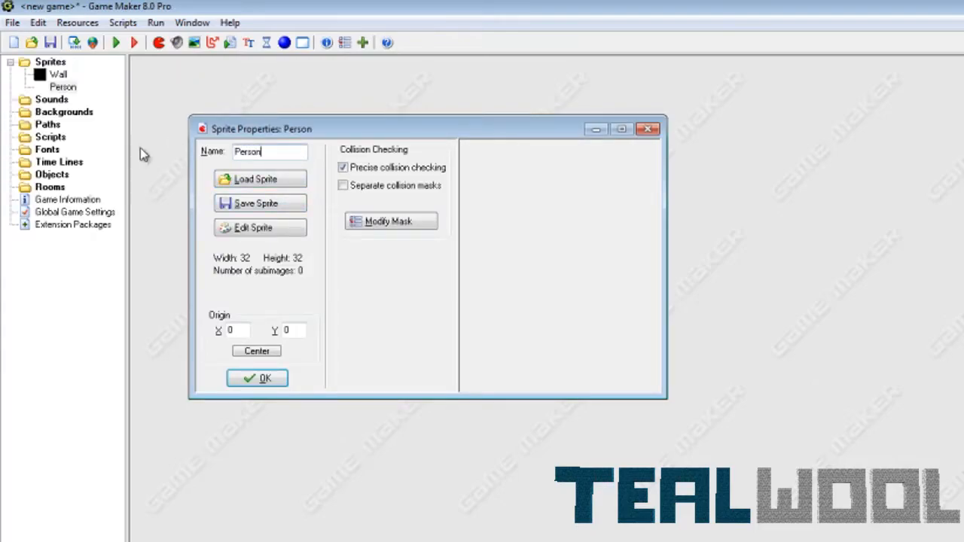
# - Create a blank 32 × 32 image for the Person sprite and open it enlarged in the image editor
pyautogui.click(265, 226)
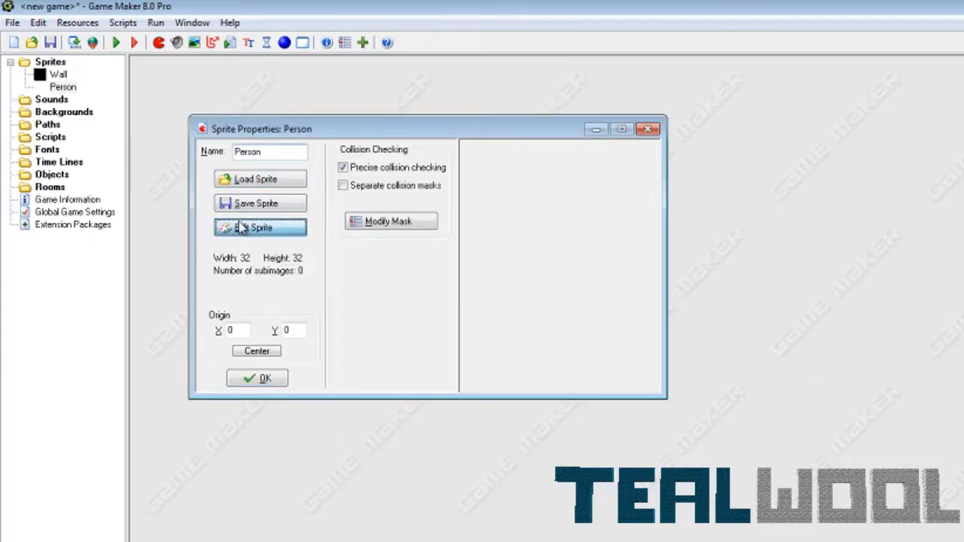
pyautogui.click(569, 201)
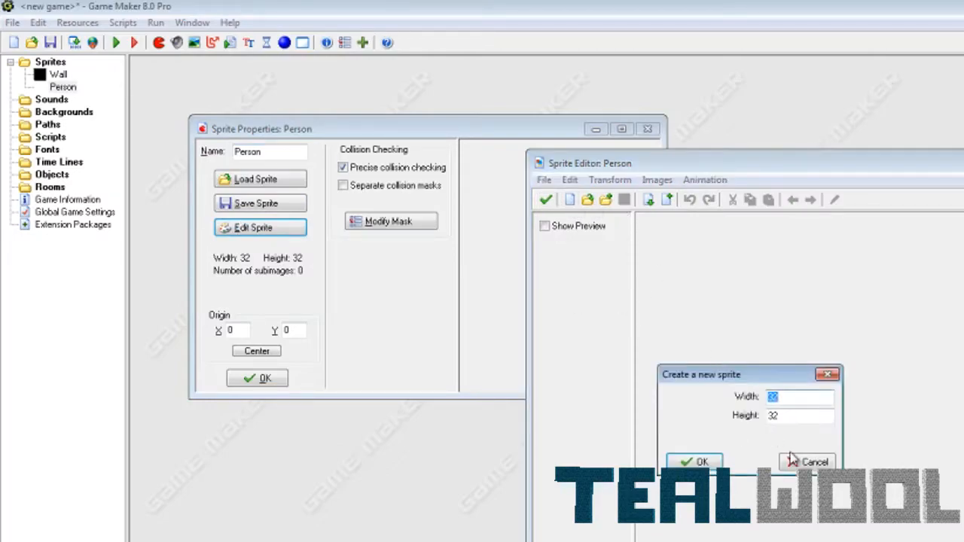
pyautogui.click(693, 460)
pyautogui.doubleClick(664, 245)
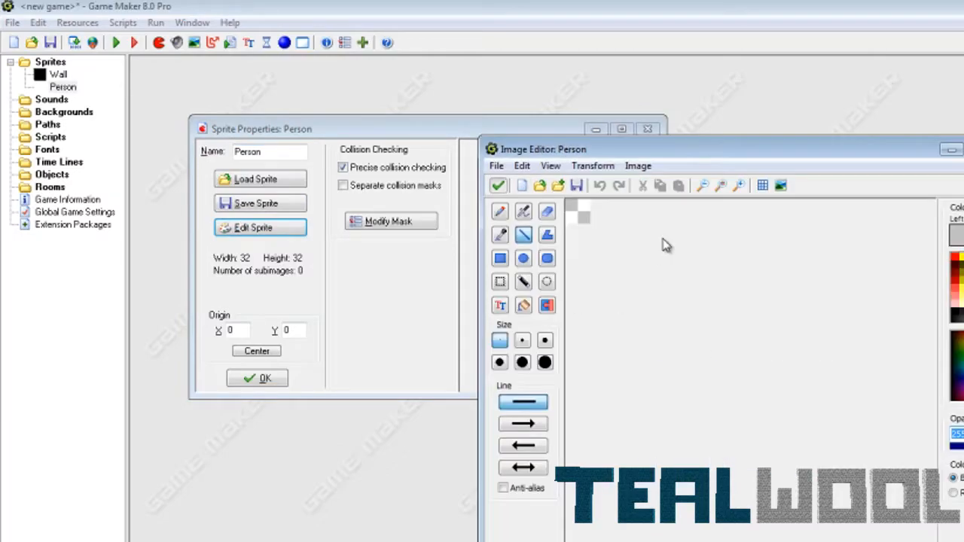
pyautogui.click(739, 186)
pyautogui.click(740, 186)
pyautogui.click(740, 186)
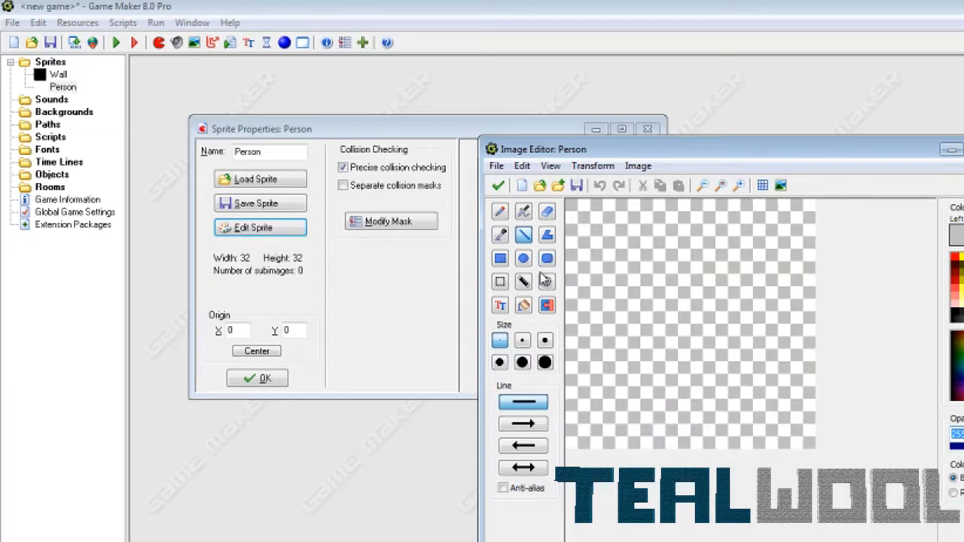
# - Draw a white circle with a light grey outline spanning the whole Person image, and accept the finished sprite
pyautogui.click(524, 259)
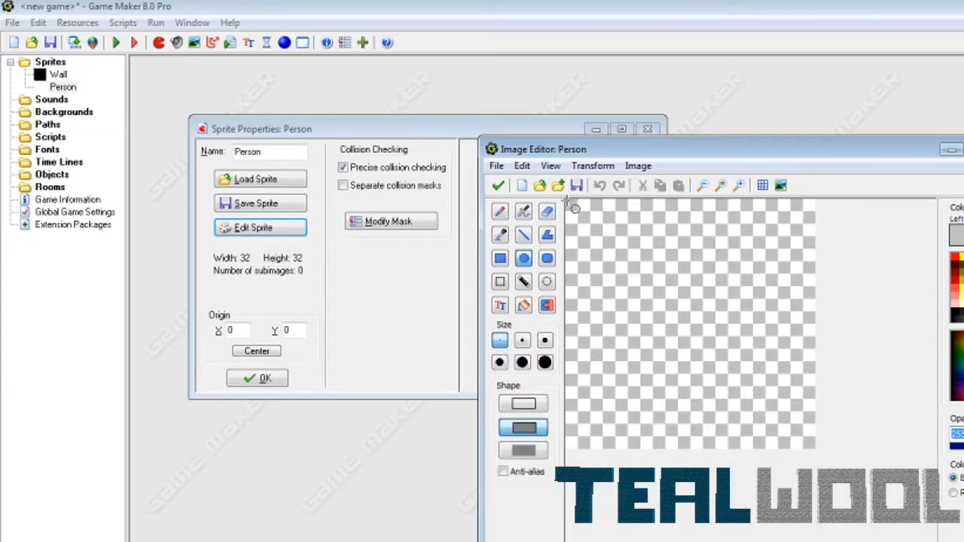
pyautogui.moveTo(567, 200); pyautogui.dragTo(813, 452)
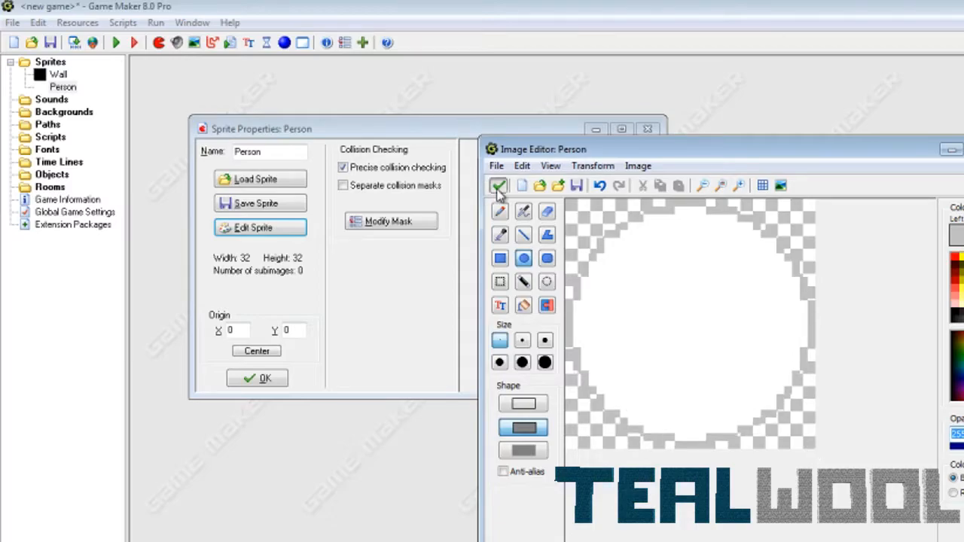
pyautogui.click(498, 186)
pyautogui.click(549, 200)
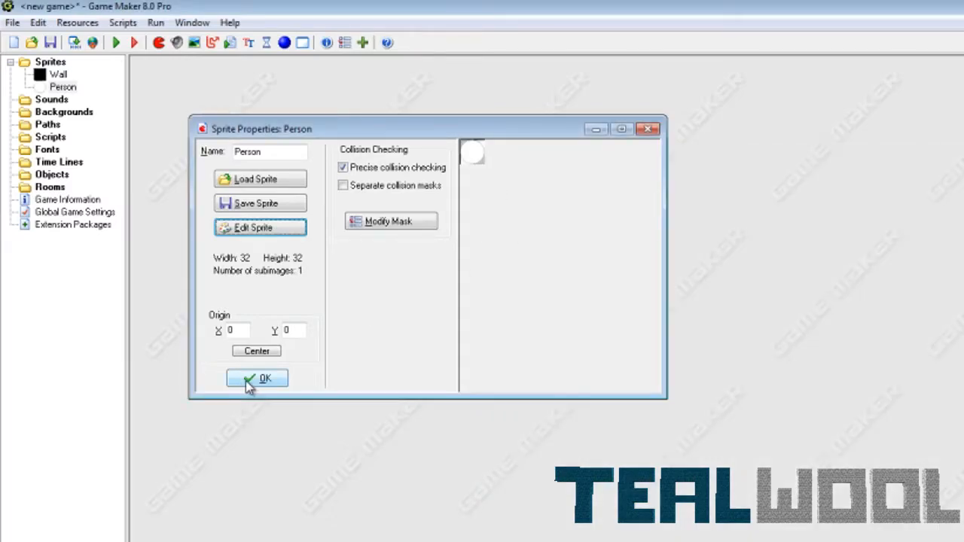
pyautogui.click(256, 378)
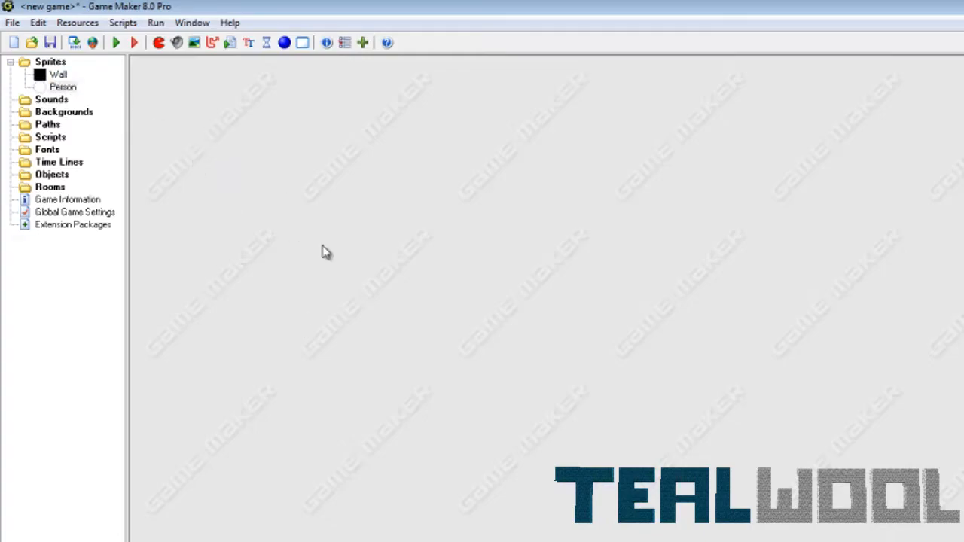
# - Create a new background resource and name it Background
pyautogui.click(195, 44)
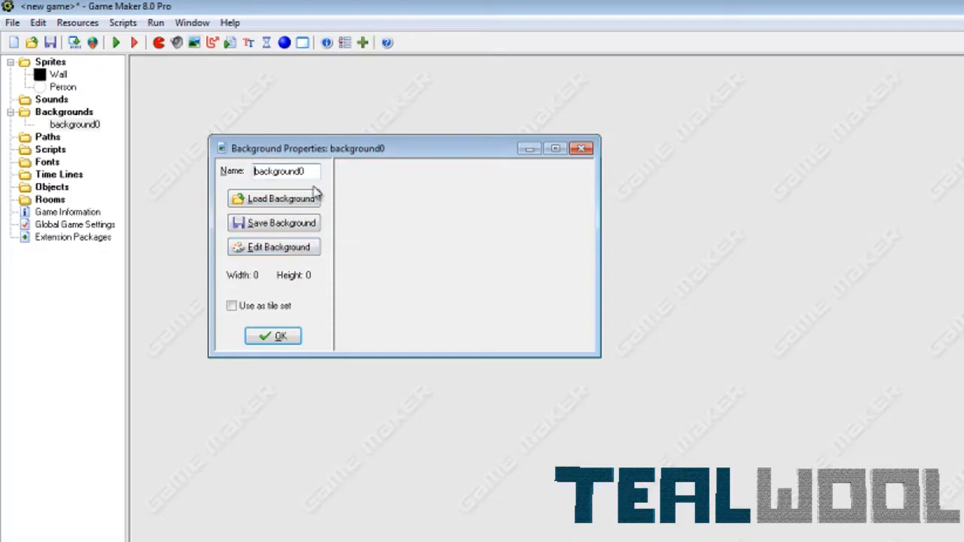
pyautogui.moveTo(316, 172); pyautogui.dragTo(138, 165)
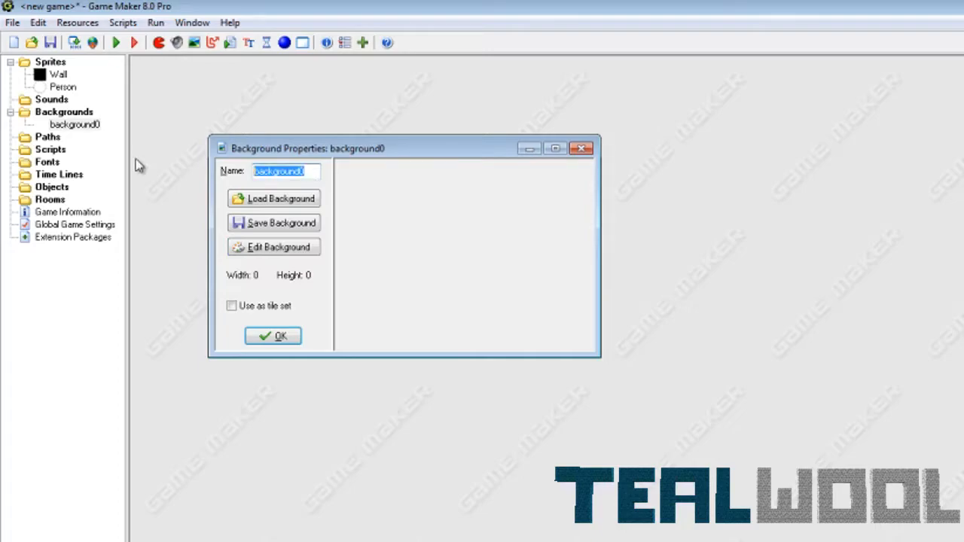
pyautogui.write('B')
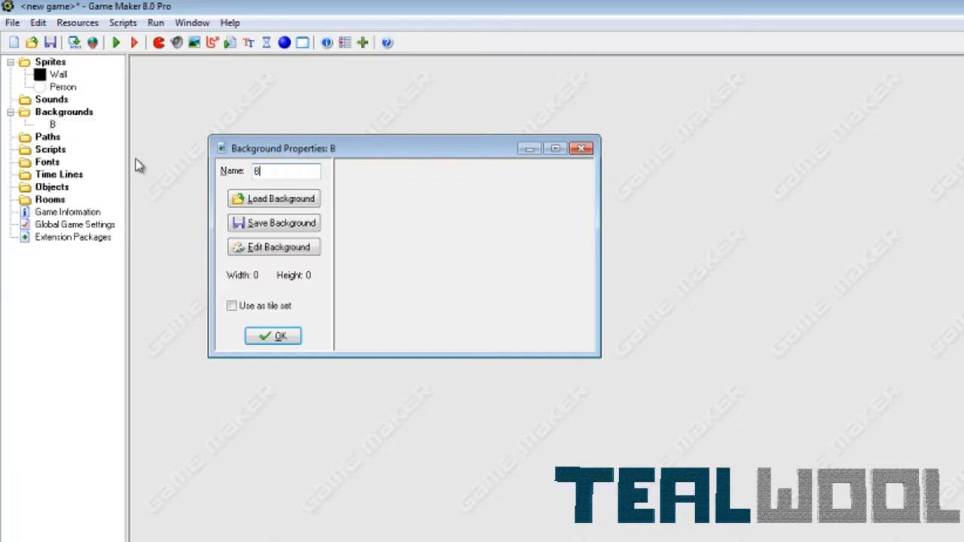
pyautogui.write('ackground')
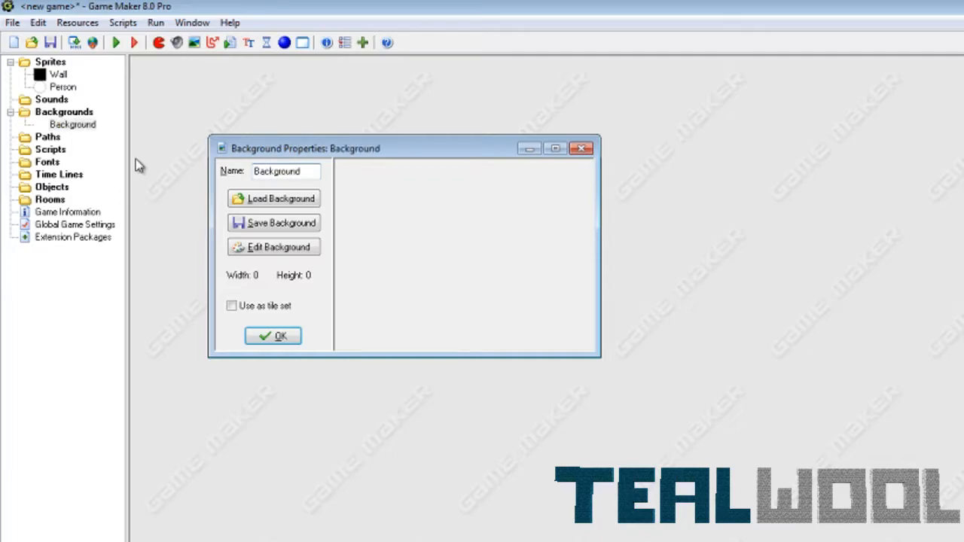
# - Load the wood image from the Tutorial1 folder into the background and accept its properties
pyautogui.click(286, 201)
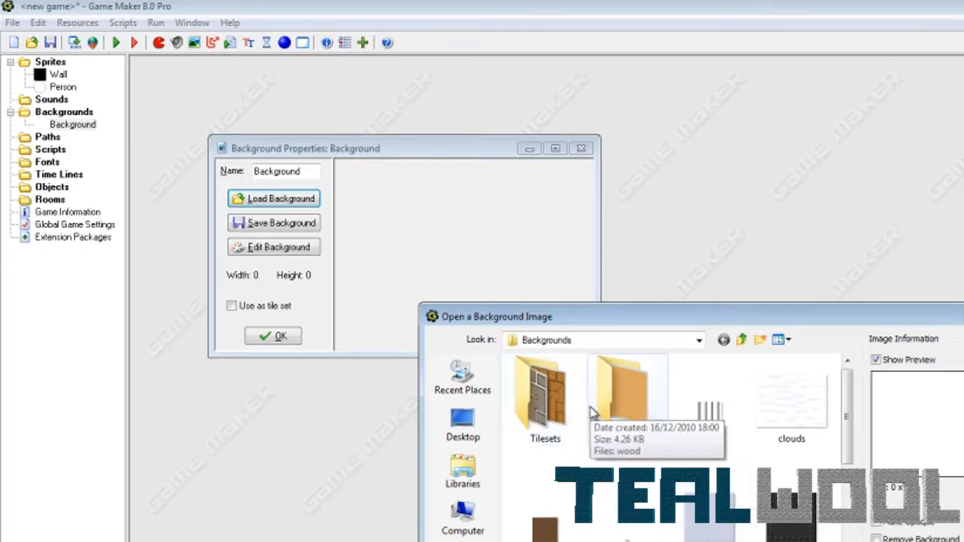
pyautogui.click(629, 409)
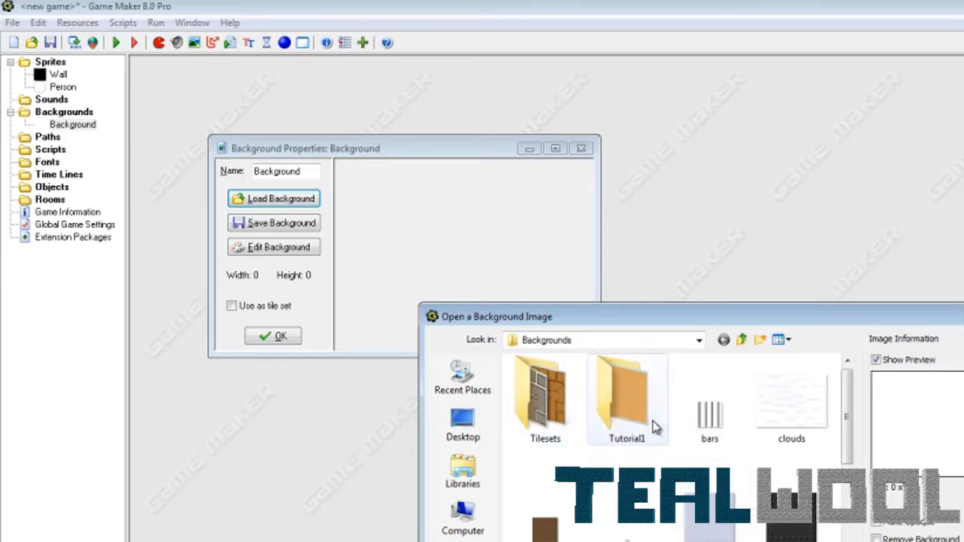
pyautogui.doubleClick(644, 408)
pyautogui.doubleClick(549, 378)
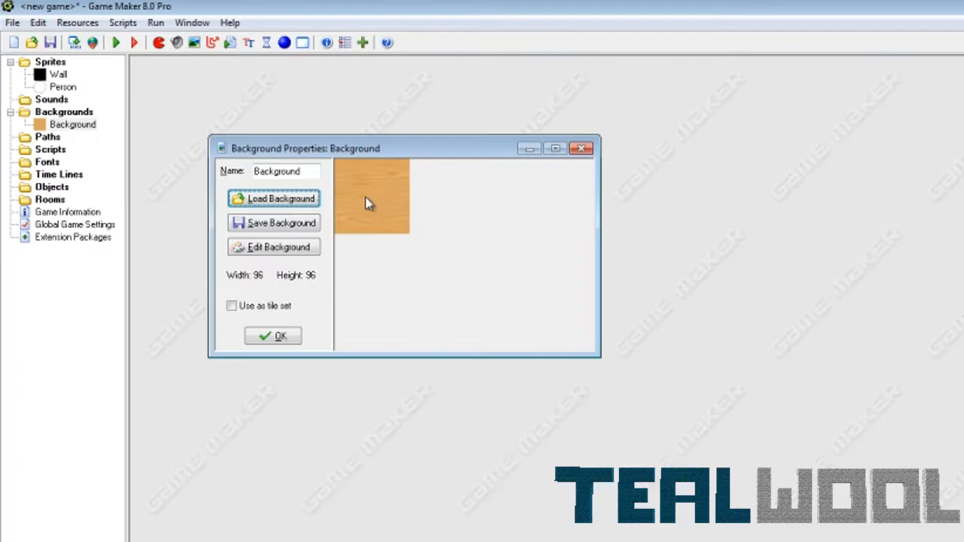
pyautogui.click(279, 336)
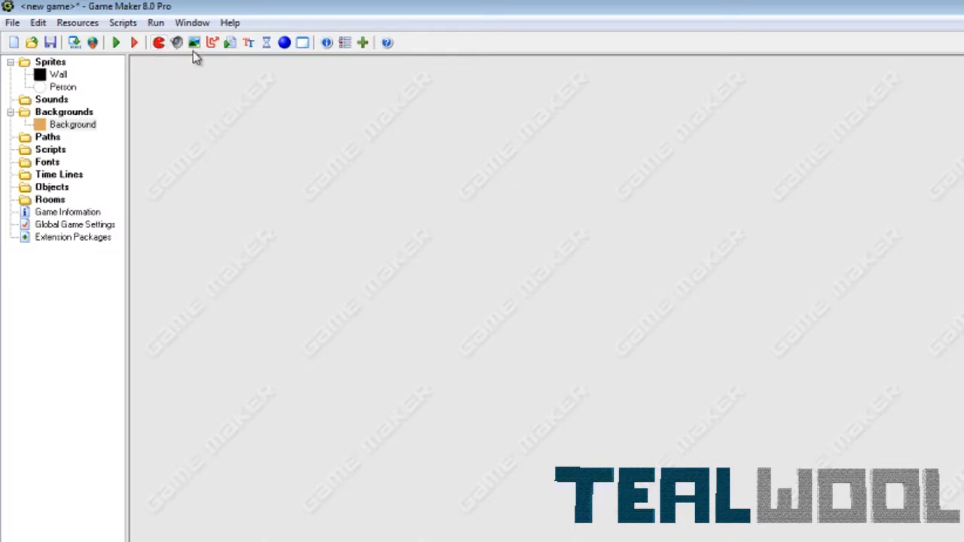
pyautogui.rightClick(74, 115)
pyautogui.click(306, 131)
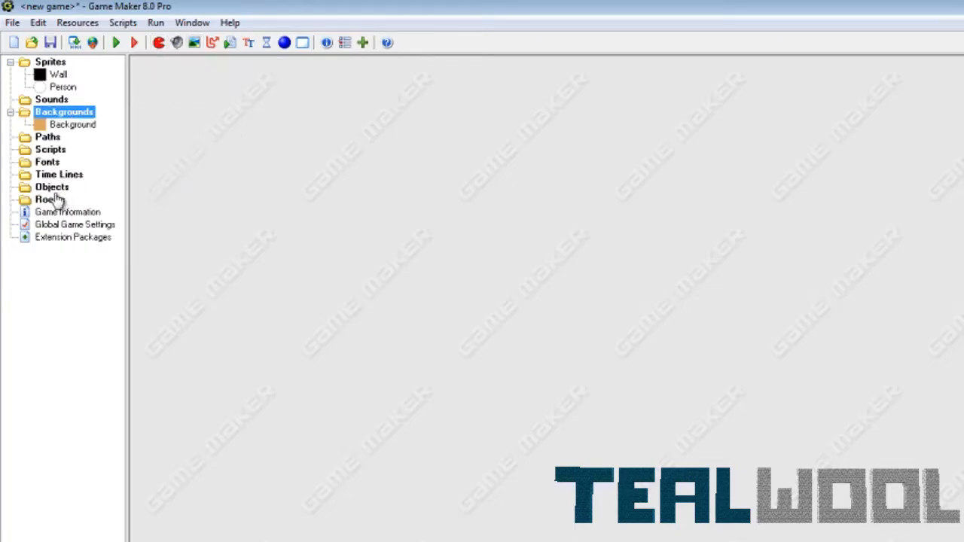
pyautogui.rightClick(67, 112)
pyautogui.click(305, 188)
# - Create an object named Wall, assign it the Wall sprite and make it solid
pyautogui.rightClick(47, 187)
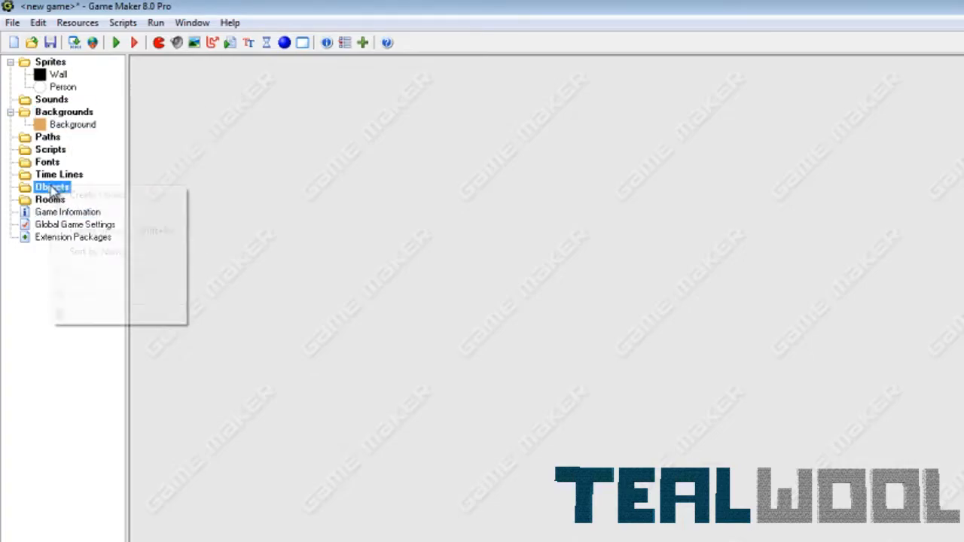
pyautogui.click(90, 196)
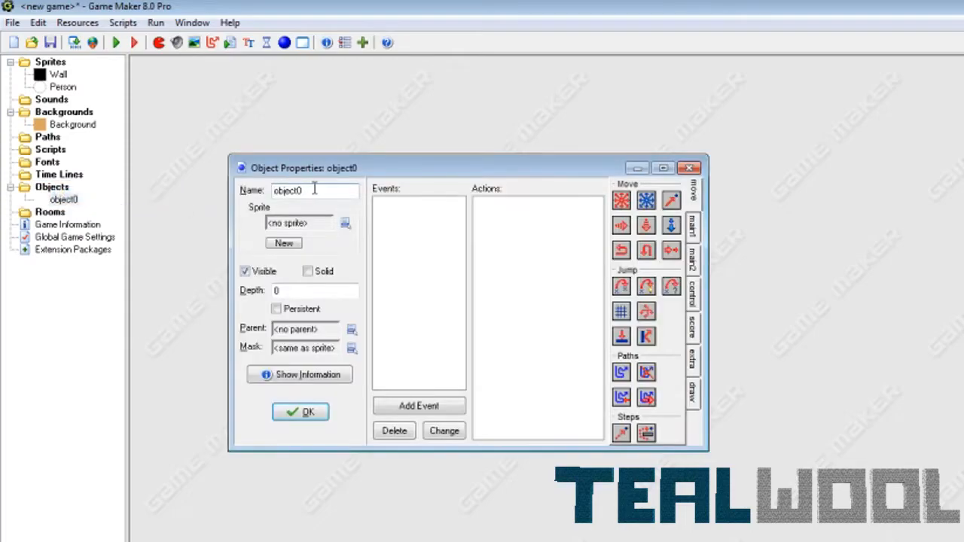
pyautogui.write('Wall')
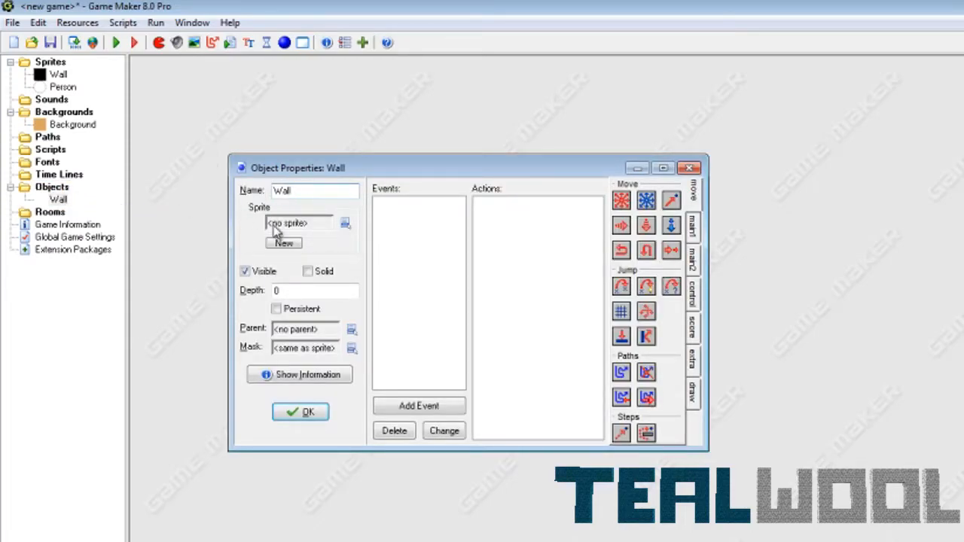
pyautogui.click(344, 225)
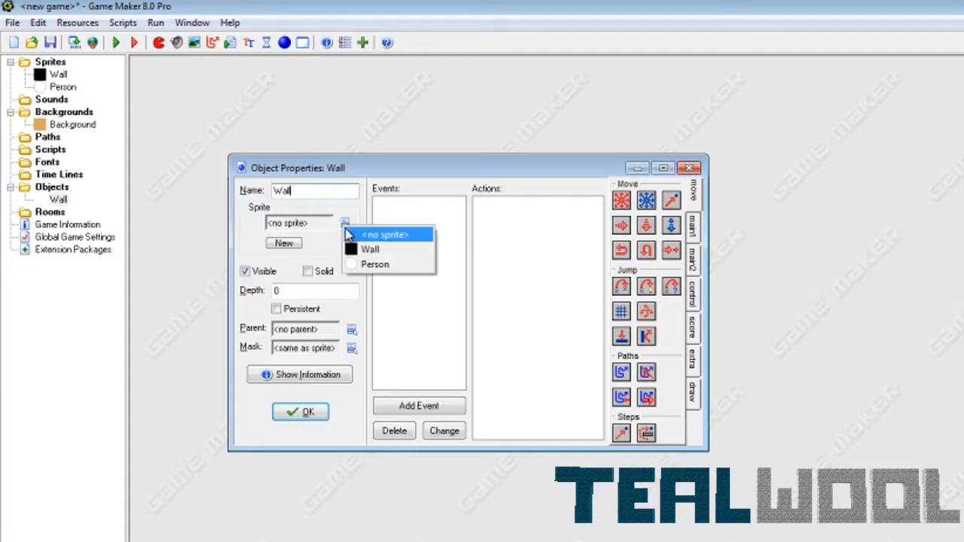
pyautogui.click(365, 253)
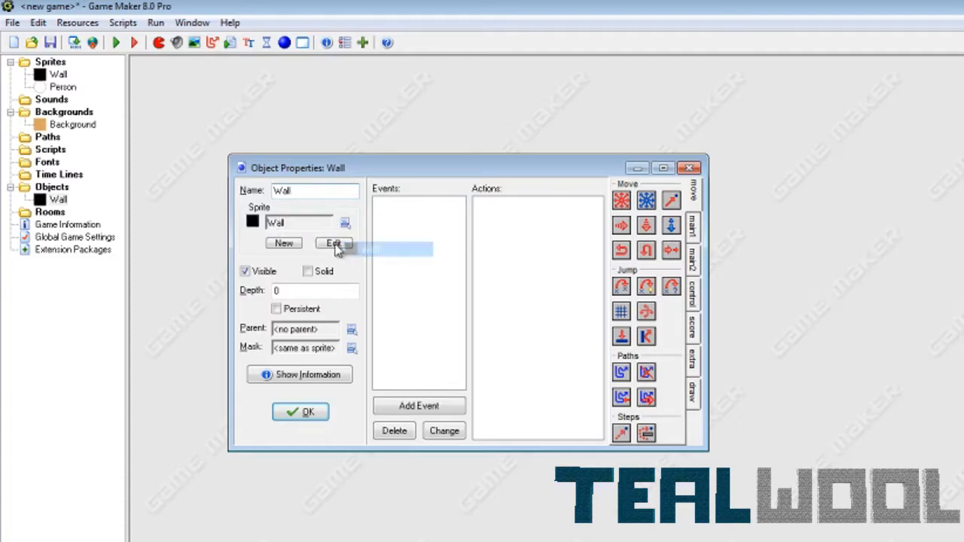
pyautogui.click(307, 271)
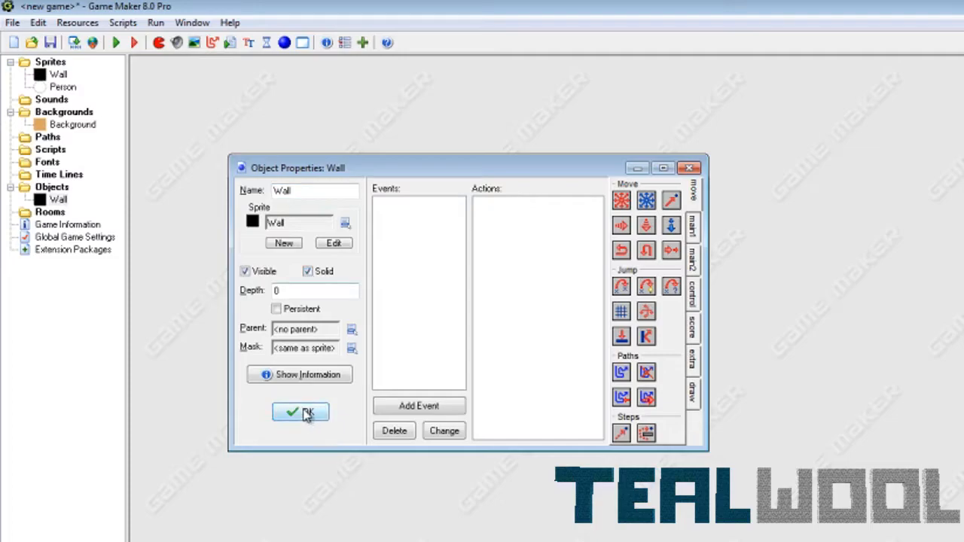
pyautogui.click(305, 413)
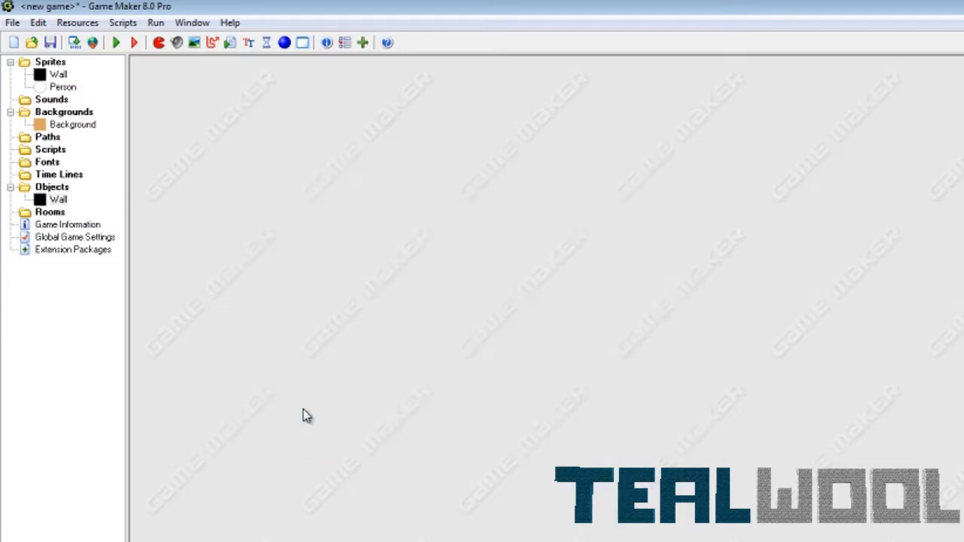
# - Create a second object named Person and assign it the Person sprite
pyautogui.rightClick(60, 189)
pyautogui.click(75, 198)
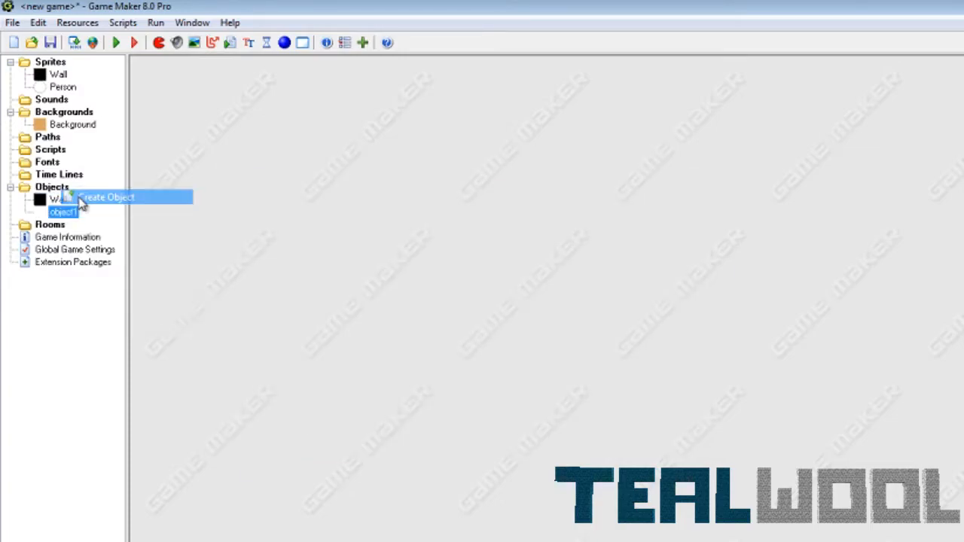
pyautogui.doubleClick(334, 211)
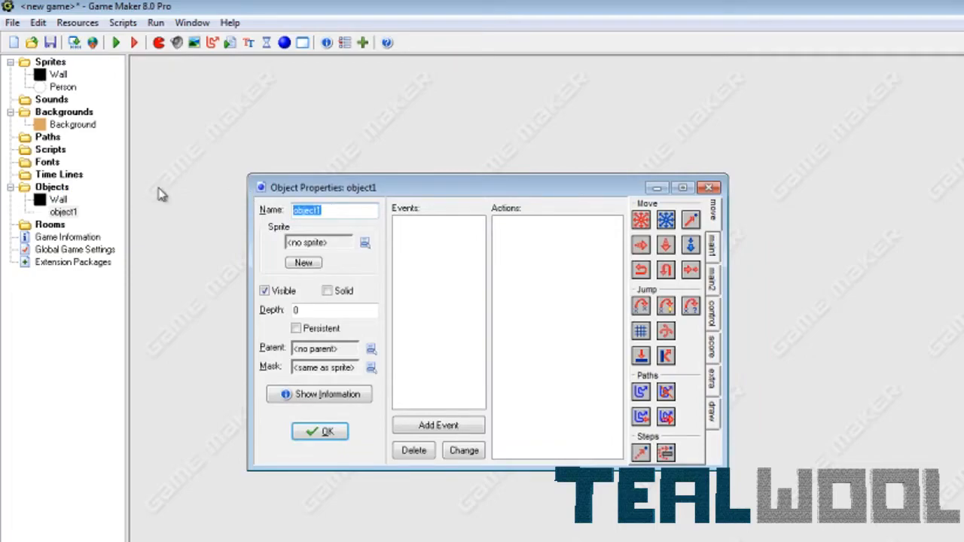
pyautogui.write('Person')
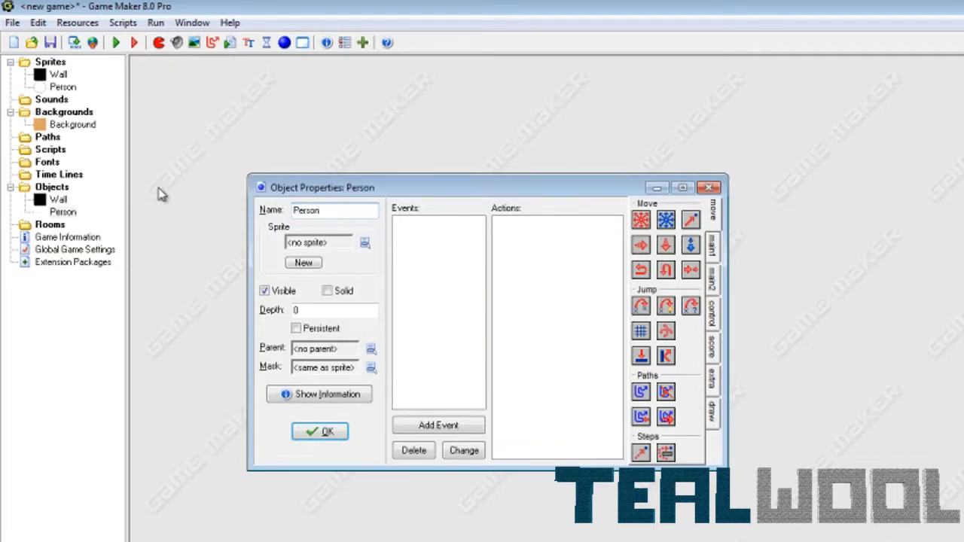
pyautogui.click(365, 243)
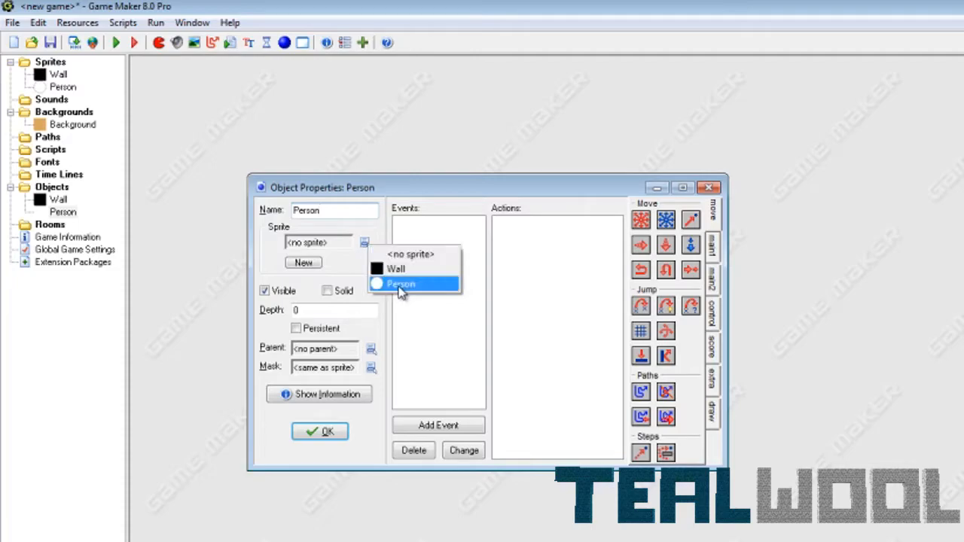
pyautogui.click(384, 282)
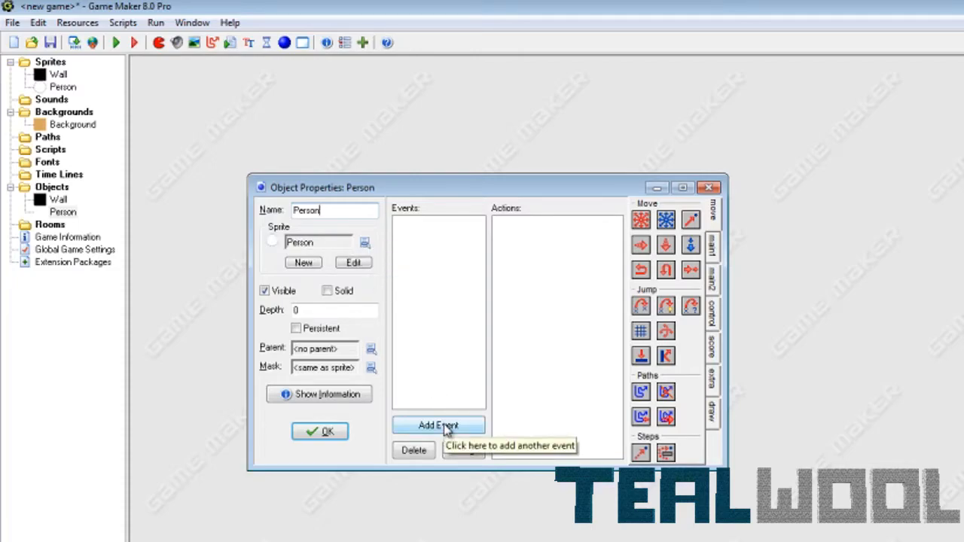
# - Add keyboard events for the Left and Right arrow keys to the Person object
pyautogui.click(448, 428)
pyautogui.moveTo(714, 335); pyautogui.dragTo(607, 328)
pyautogui.click(598, 468)
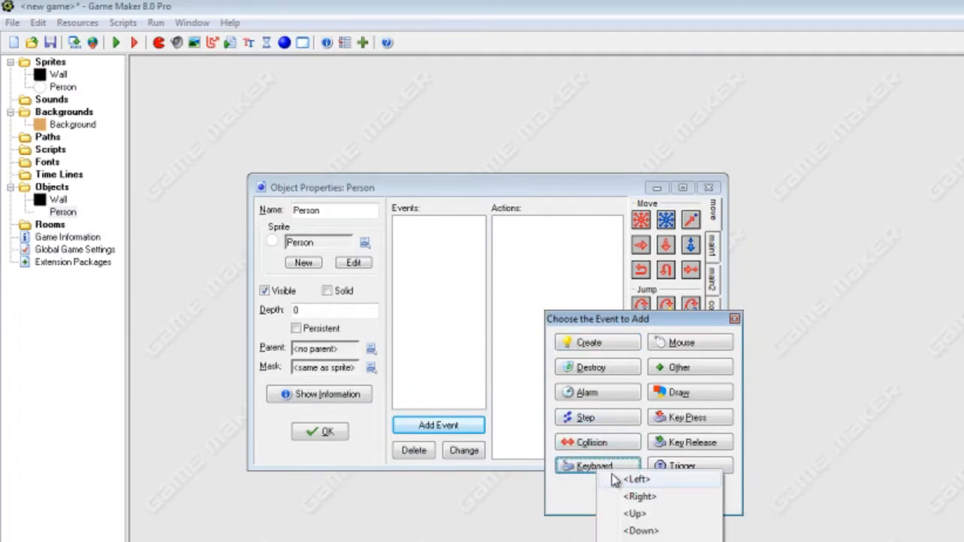
pyautogui.click(616, 479)
pyautogui.click(469, 426)
pyautogui.click(577, 468)
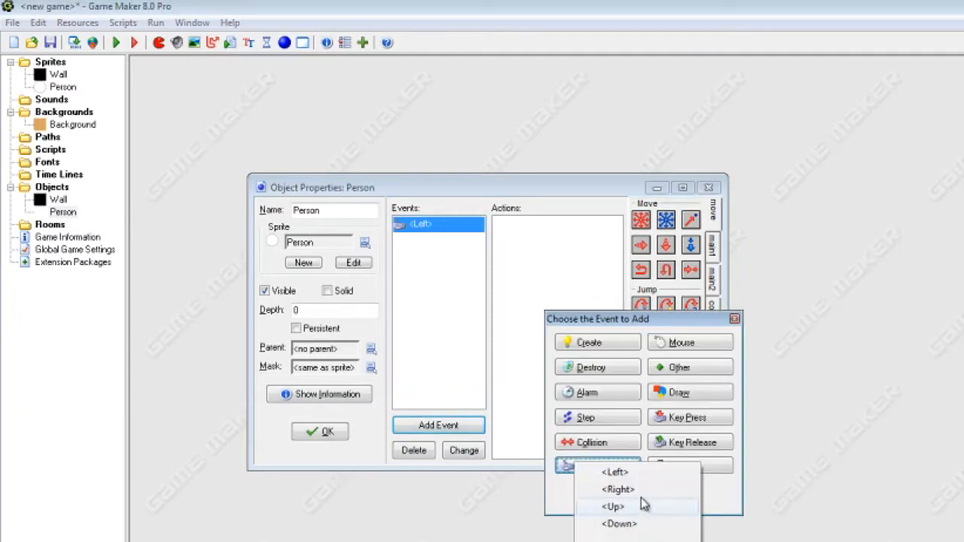
pyautogui.click(613, 490)
# - Add keyboard events for the Up and Down arrow keys to the Person object
pyautogui.click(452, 427)
pyautogui.click(576, 467)
pyautogui.click(610, 508)
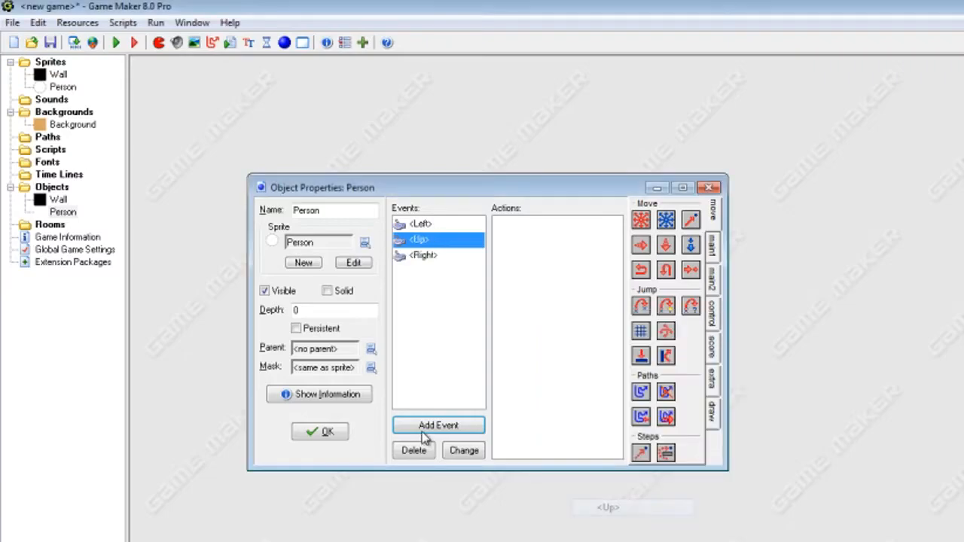
pyautogui.click(438, 426)
pyautogui.click(591, 467)
pyautogui.click(633, 529)
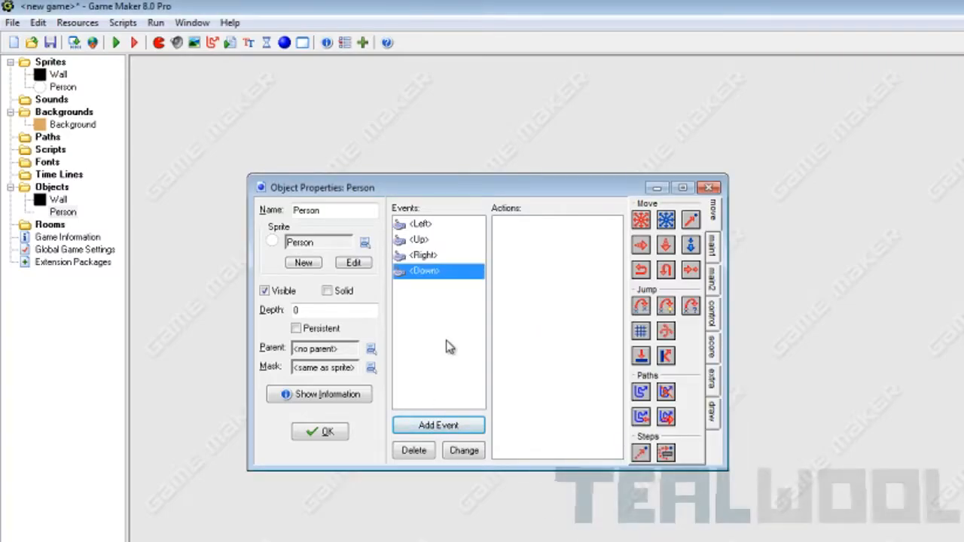
pyautogui.click(423, 226)
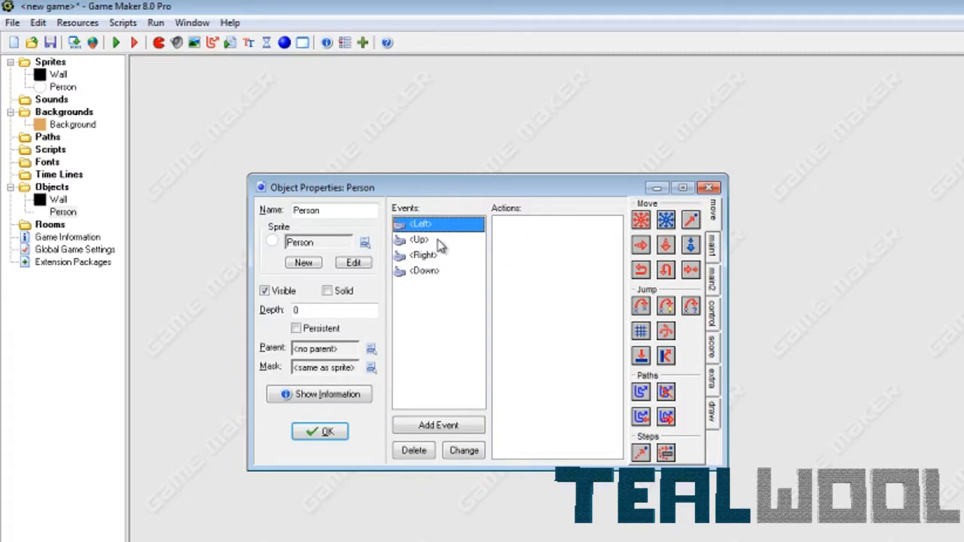
pyautogui.click(418, 240)
pyautogui.click(427, 256)
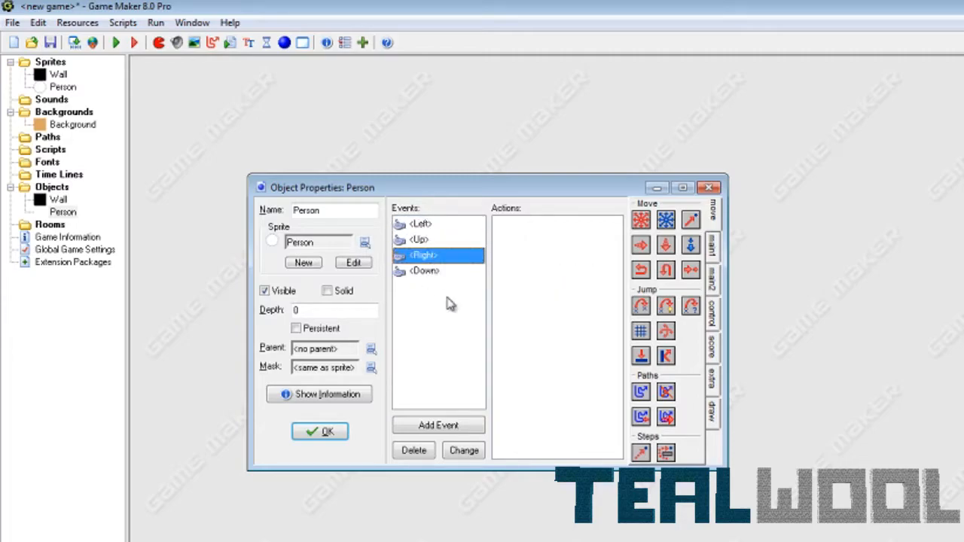
pyautogui.click(425, 272)
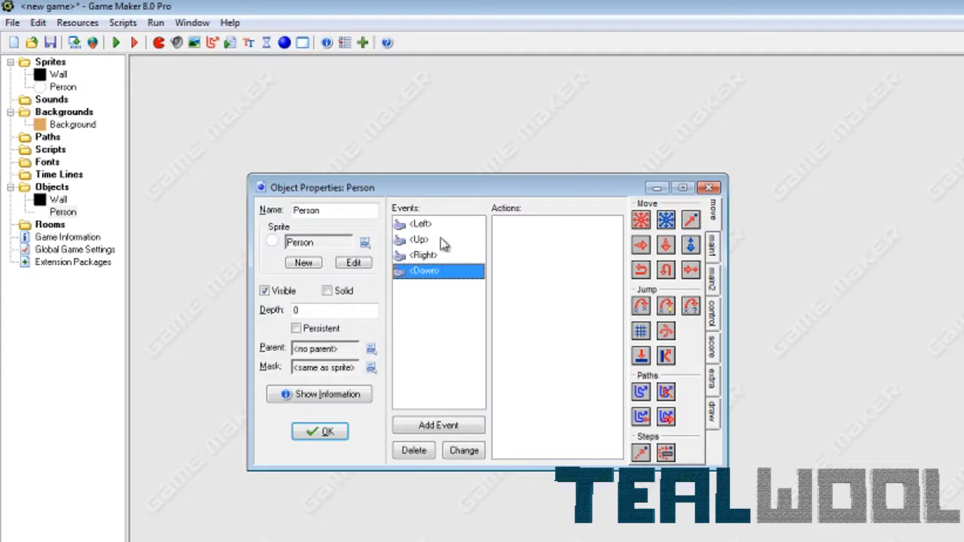
# - Give the Person's Left key event a relative Jump to Position action with x -4 and y 0
pyautogui.click(422, 224)
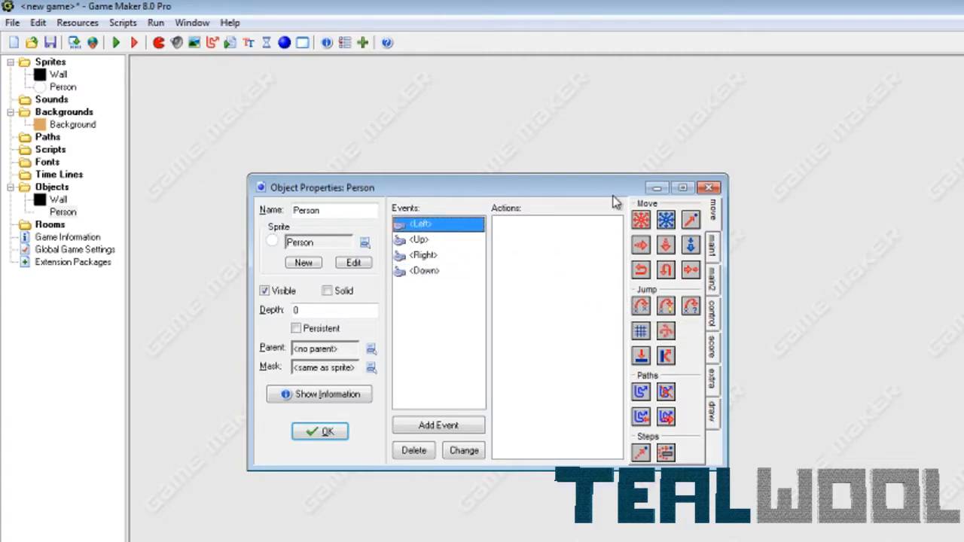
pyautogui.moveTo(573, 196); pyautogui.dragTo(583, 212)
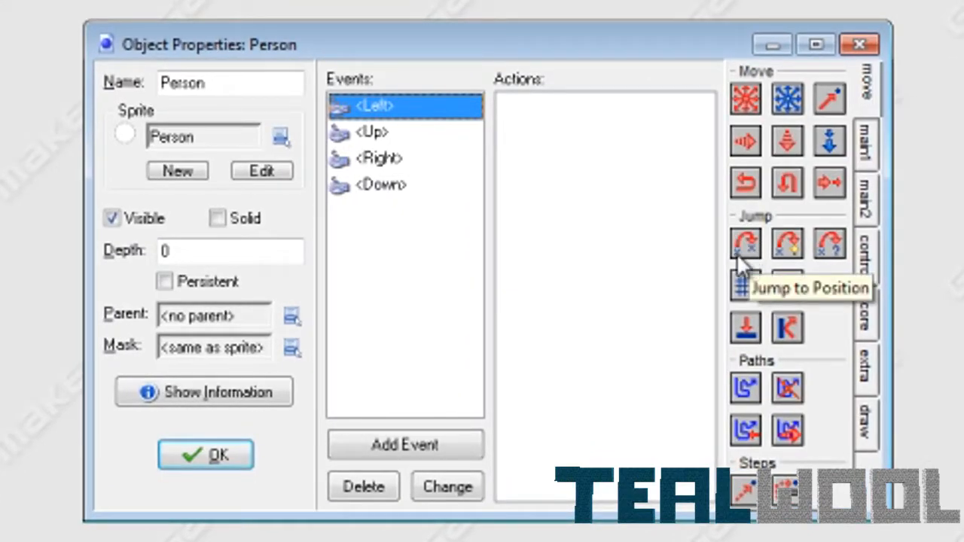
pyautogui.moveTo(751, 255); pyautogui.dragTo(566, 202)
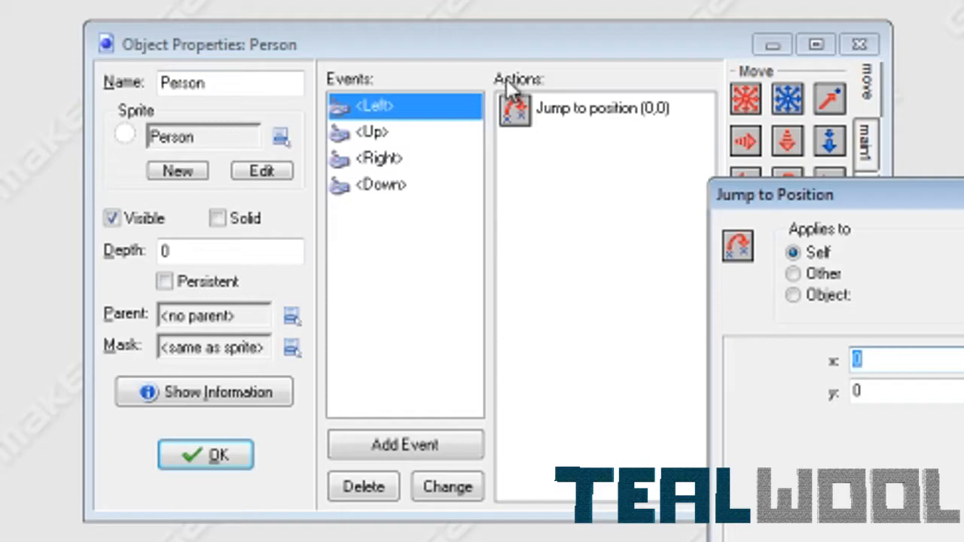
pyautogui.moveTo(792, 204); pyautogui.dragTo(630, 288)
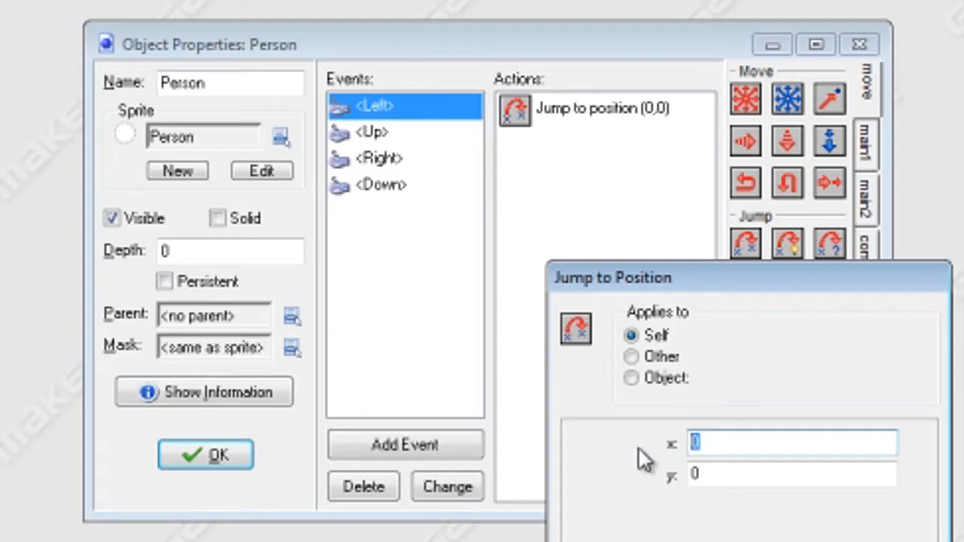
pyautogui.press('BackSpace')
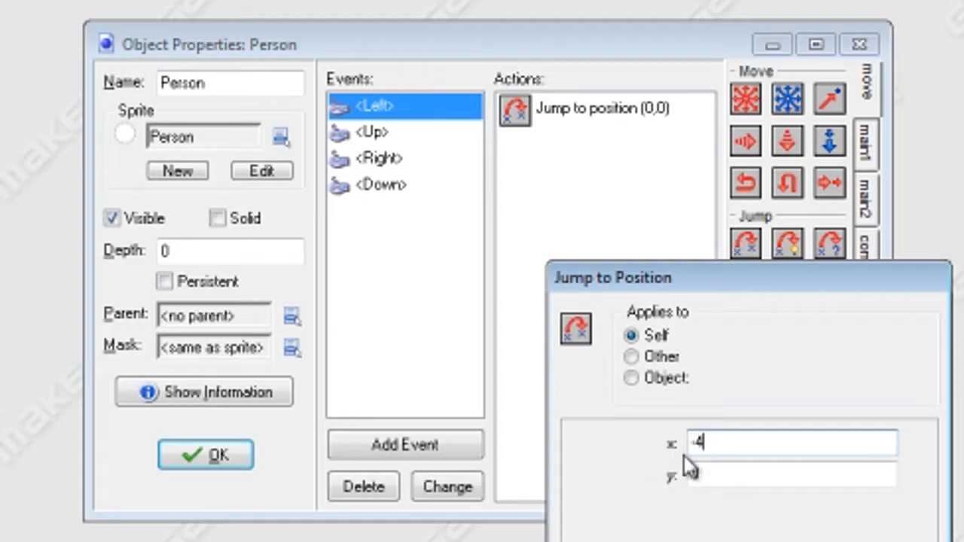
pyautogui.click(637, 439)
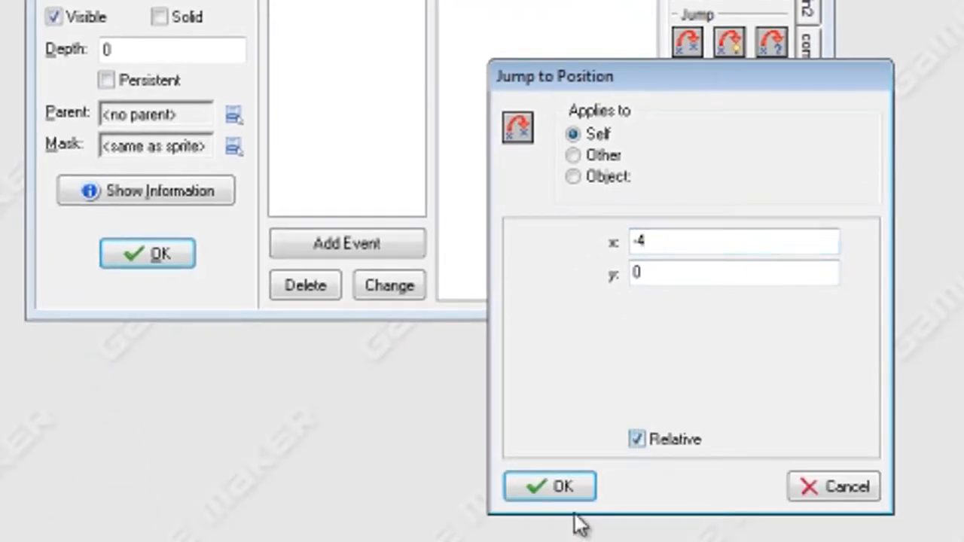
pyautogui.click(564, 488)
# - Copy the Left event's jump action into the Up event and set it to x 0, y -4
pyautogui.rightClick(547, 110)
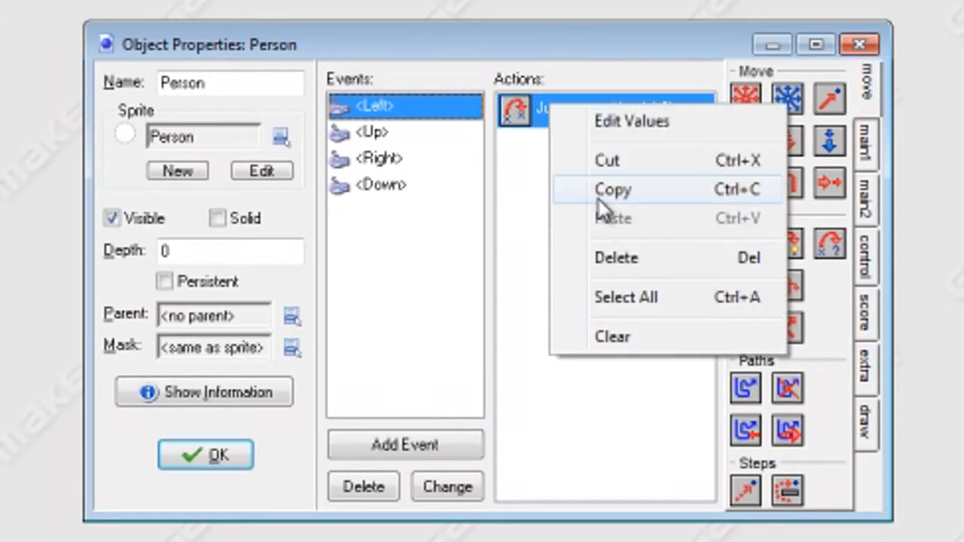
pyautogui.click(601, 194)
pyautogui.click(419, 137)
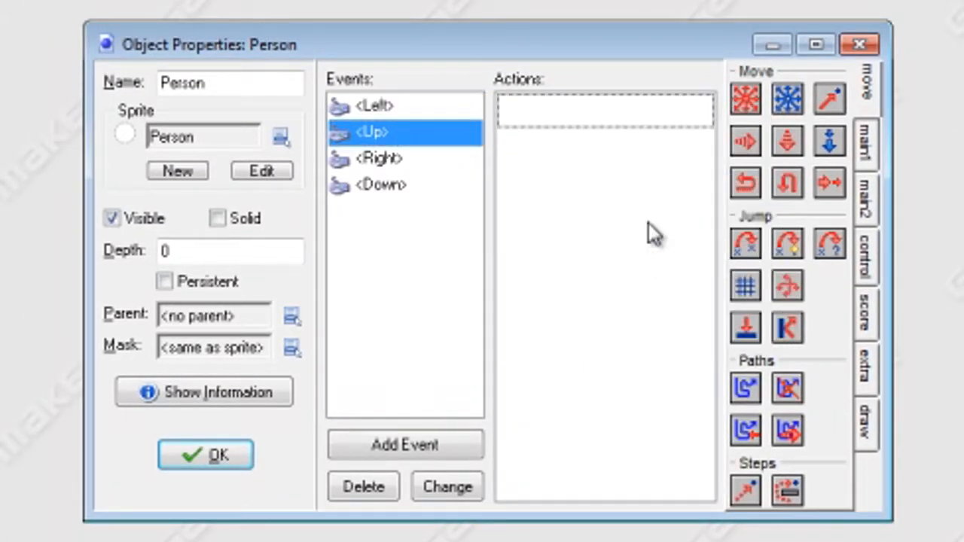
pyautogui.hotkey('ctrl', 'v')
pyautogui.doubleClick(605, 124)
pyautogui.press('Tab')
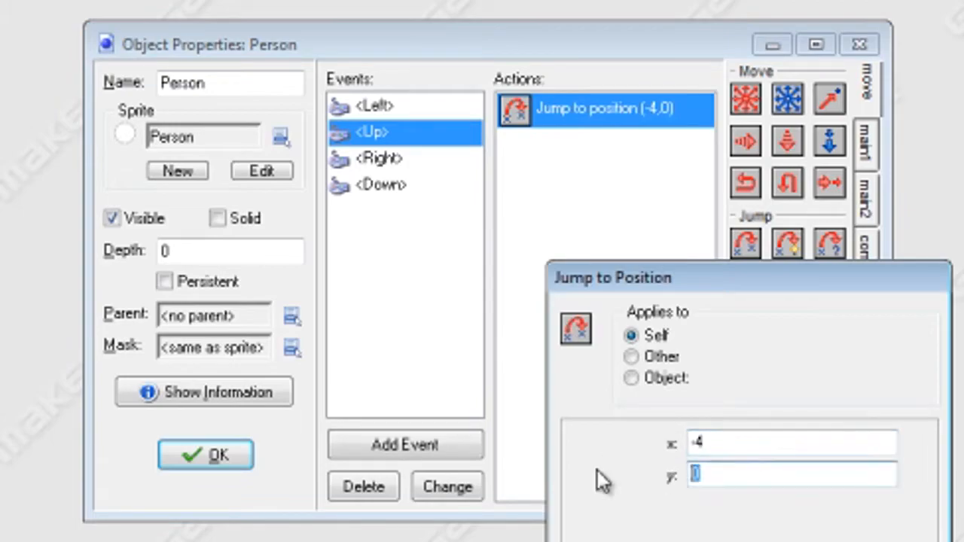
pyautogui.write('-4')
pyautogui.moveTo(728, 442); pyautogui.dragTo(598, 451)
pyautogui.write('0')
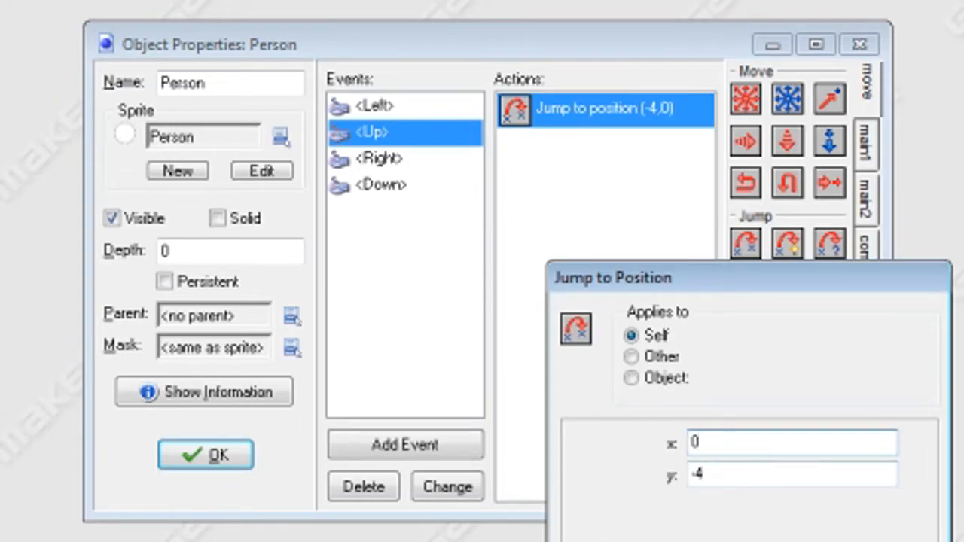
pyautogui.press('Return')
# - Paste the copied jump action into the Right event and set its x to 4
pyautogui.click(406, 160)
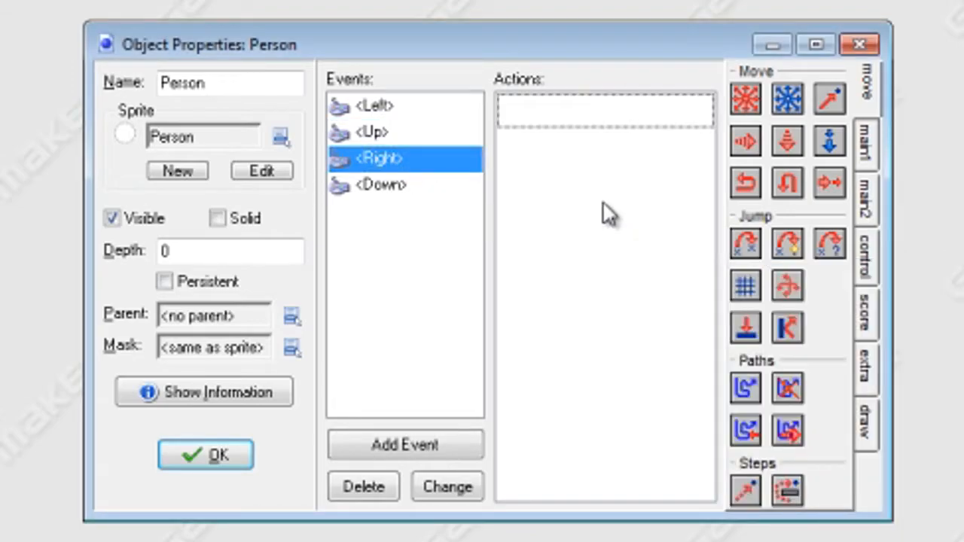
pyautogui.hotkey('ctrl', 'v')
pyautogui.doubleClick(596, 125)
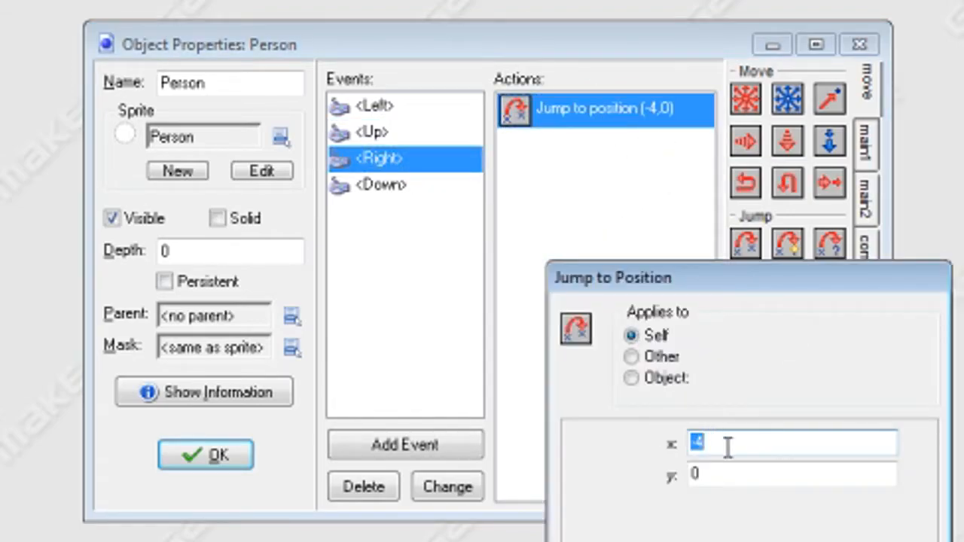
pyautogui.write('4')
pyautogui.press('Return')
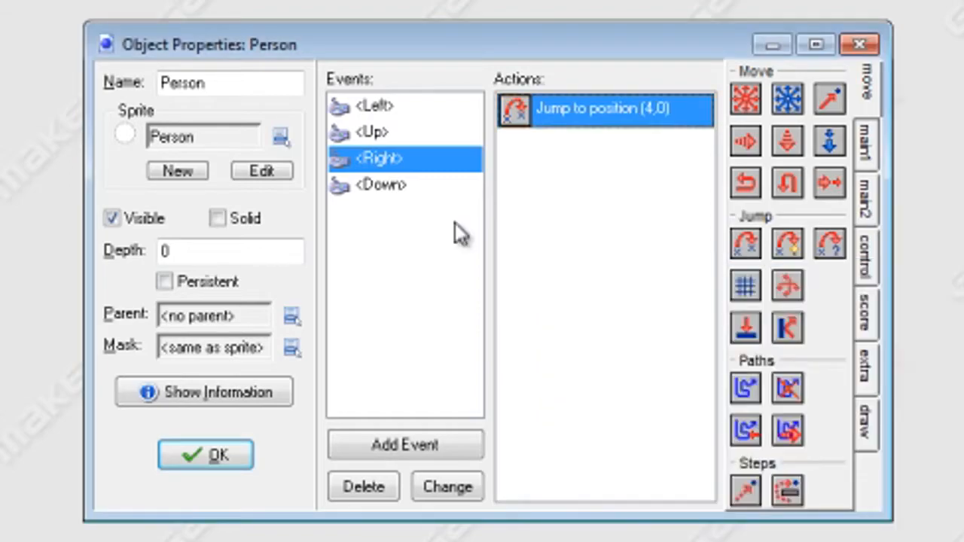
# - Paste the copied jump action into the Down event and set it to x 0, y 4
pyautogui.click(437, 186)
pyautogui.hotkey('ctrl', 'v')
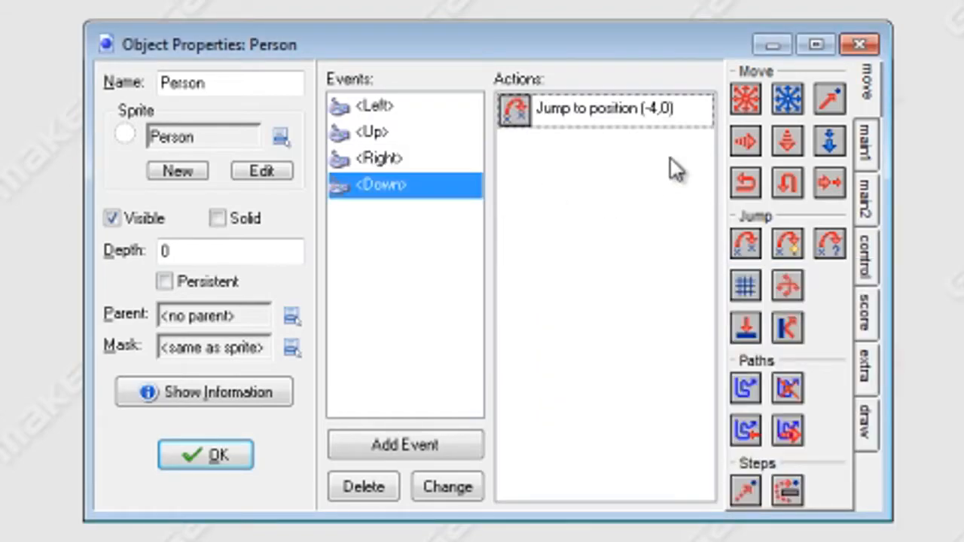
pyautogui.doubleClick(641, 125)
pyautogui.doubleClick(719, 475)
pyautogui.write('4')
pyautogui.doubleClick(768, 440)
pyautogui.write('0')
pyautogui.doubleClick(710, 476)
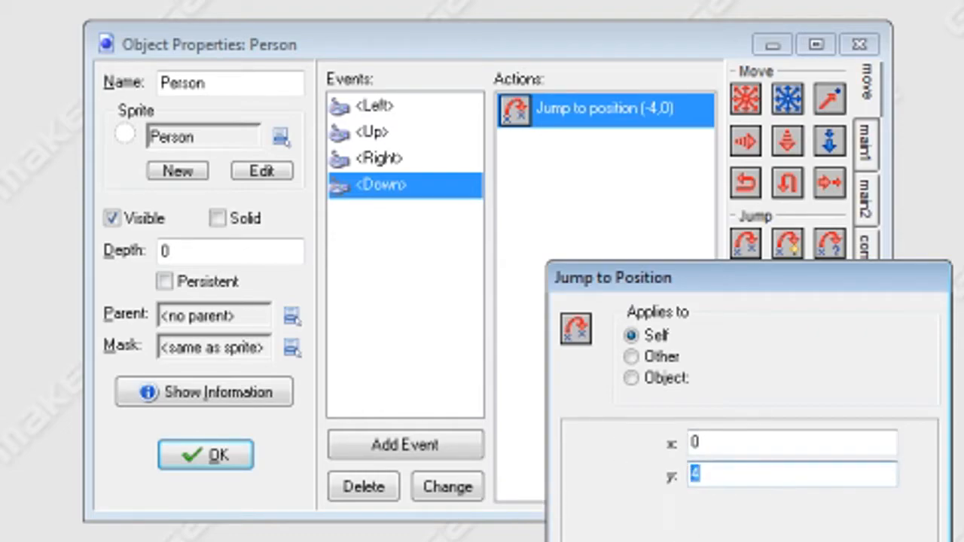
pyautogui.press('Return')
# - Check the x and y values of the Right event's Jump to Position action
pyautogui.click(380, 158)
pyautogui.doubleClick(567, 123)
pyautogui.click(716, 443)
pyautogui.doubleClick(693, 443)
pyautogui.write('6')
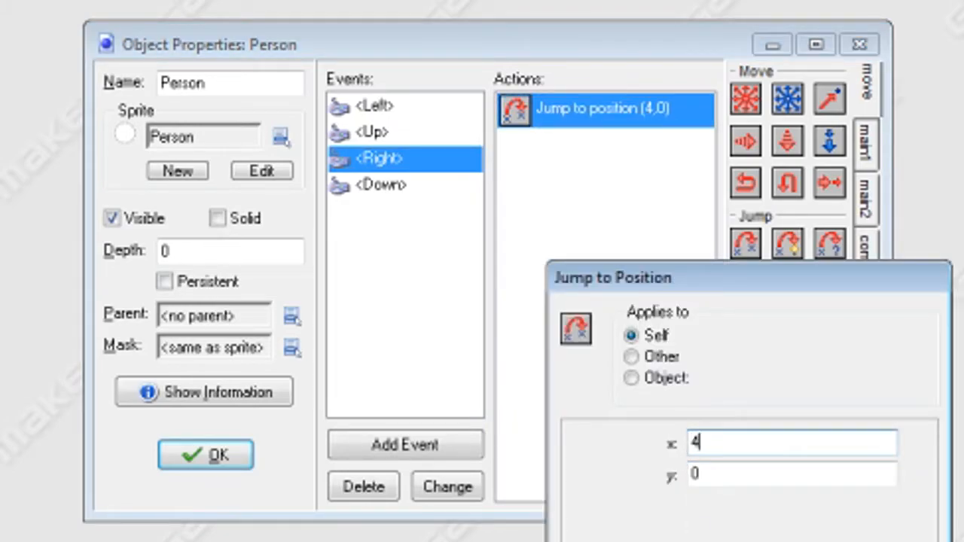
pyautogui.press('Return')
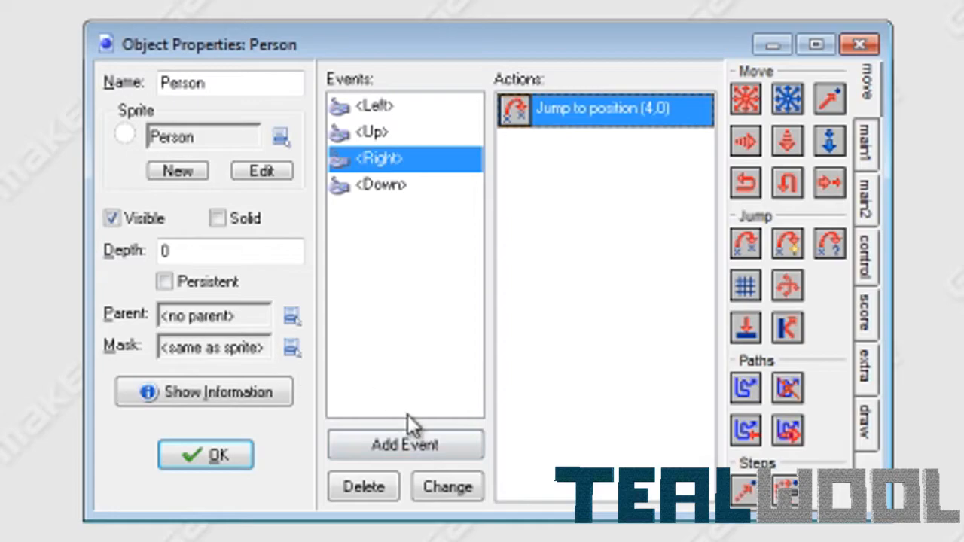
# - Add a collision event with Wall to the Person object, containing a Jump to Position action with x 0 and y 0
pyautogui.click(402, 449)
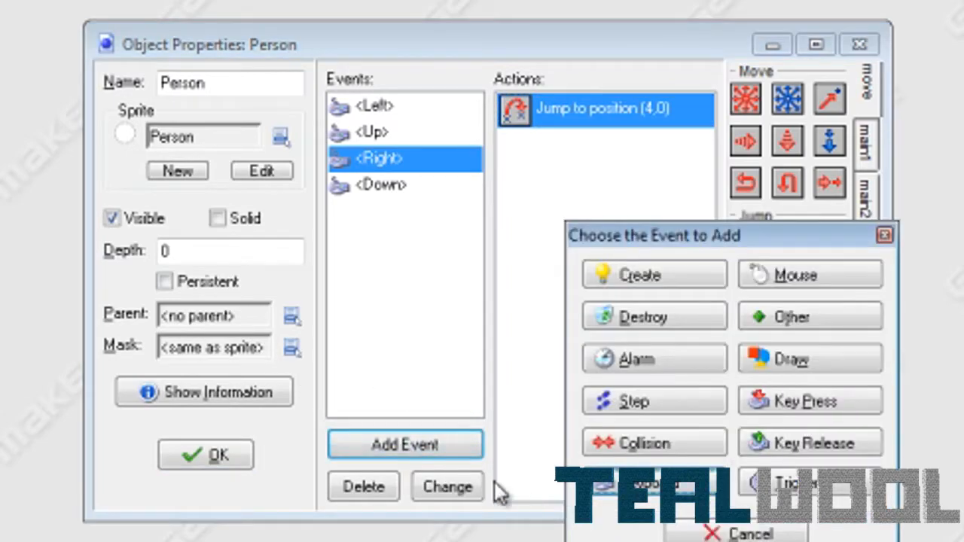
pyautogui.click(609, 450)
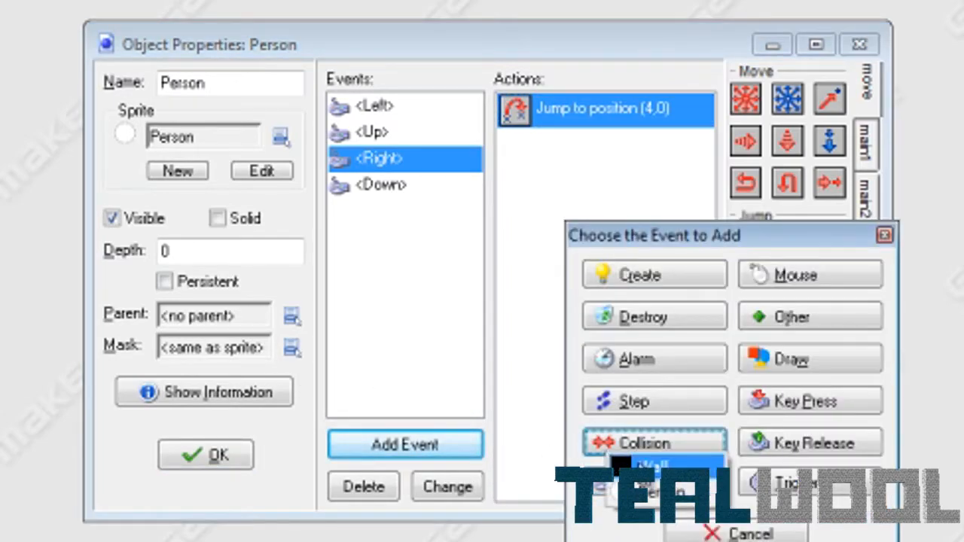
pyautogui.click(625, 466)
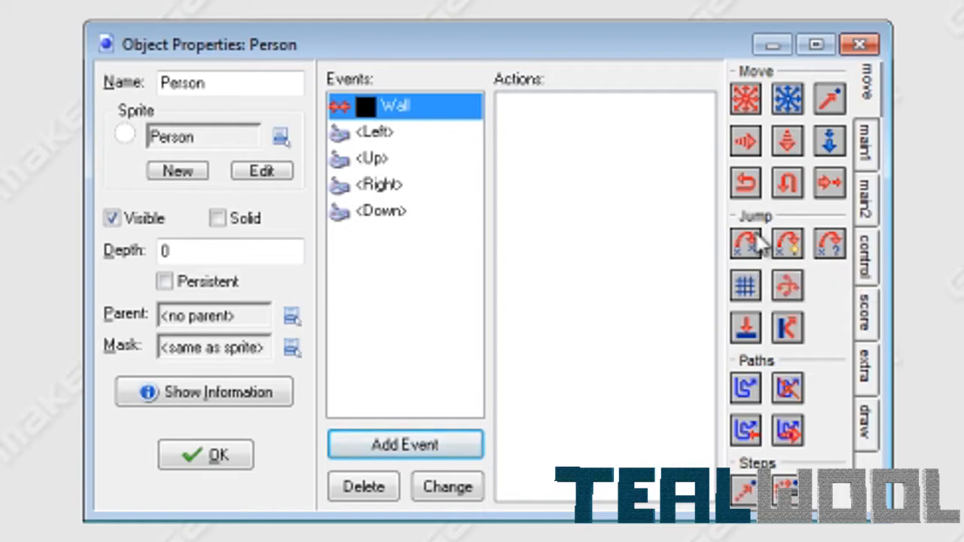
pyautogui.moveTo(746, 244); pyautogui.dragTo(610, 243)
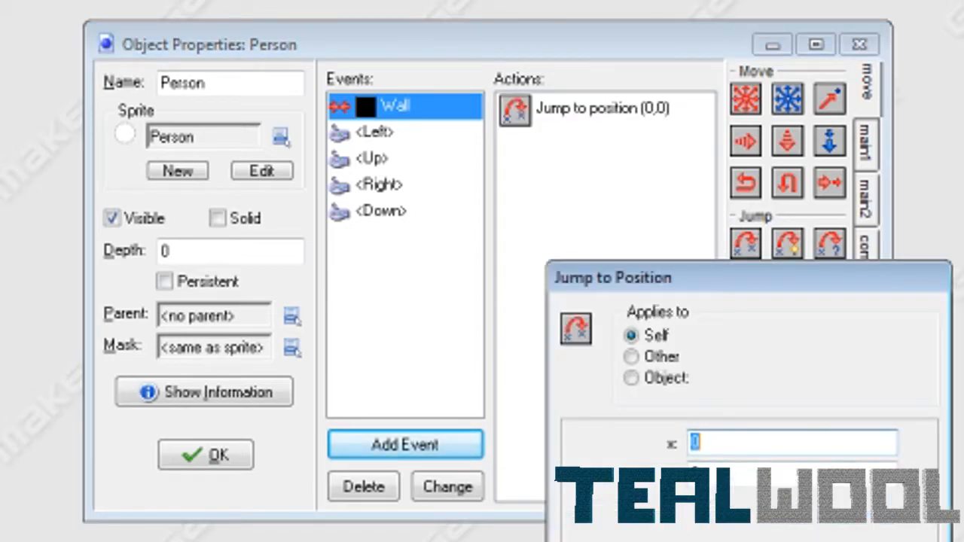
pyautogui.click(700, 538)
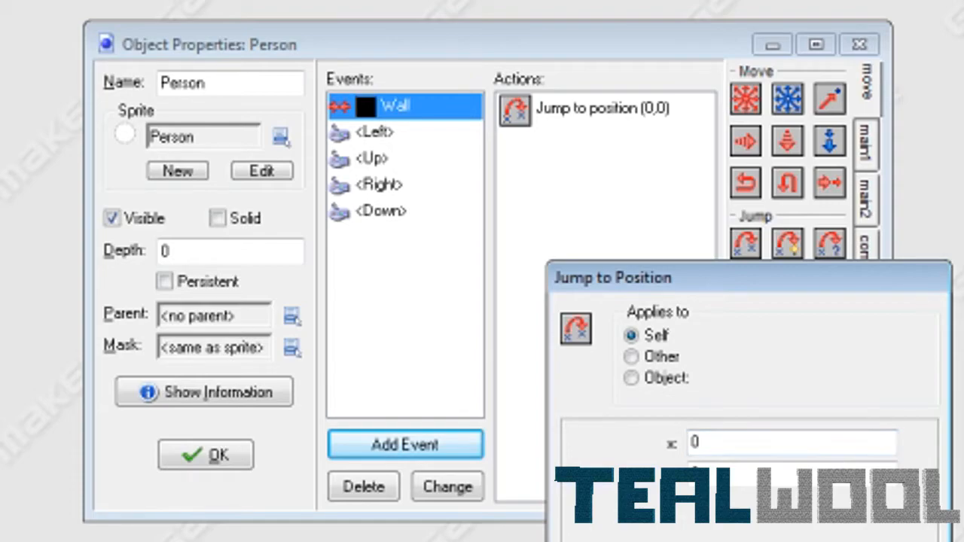
pyautogui.press('Return')
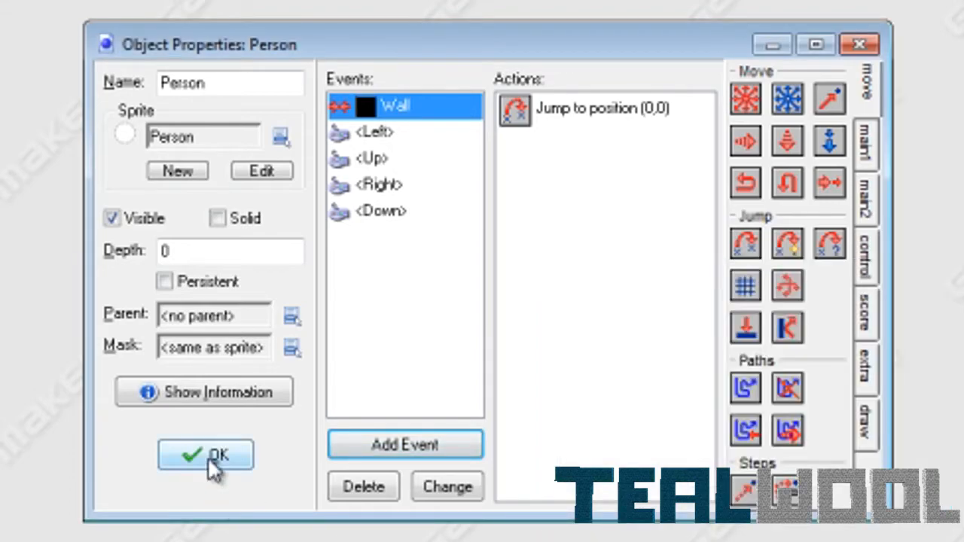
pyautogui.click(215, 457)
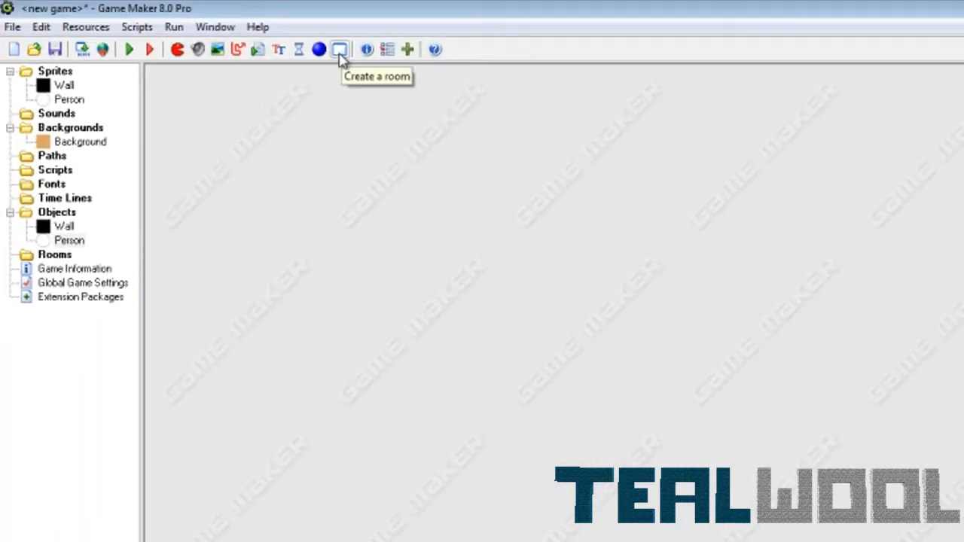
# - Create a new room and maximize its properties window
pyautogui.rightClick(51, 256)
pyautogui.click(64, 268)
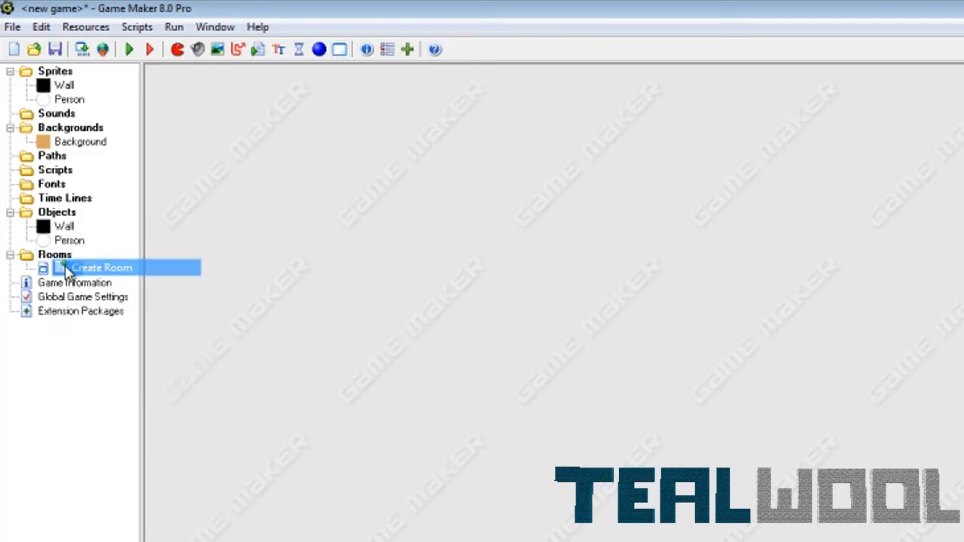
pyautogui.doubleClick(450, 235)
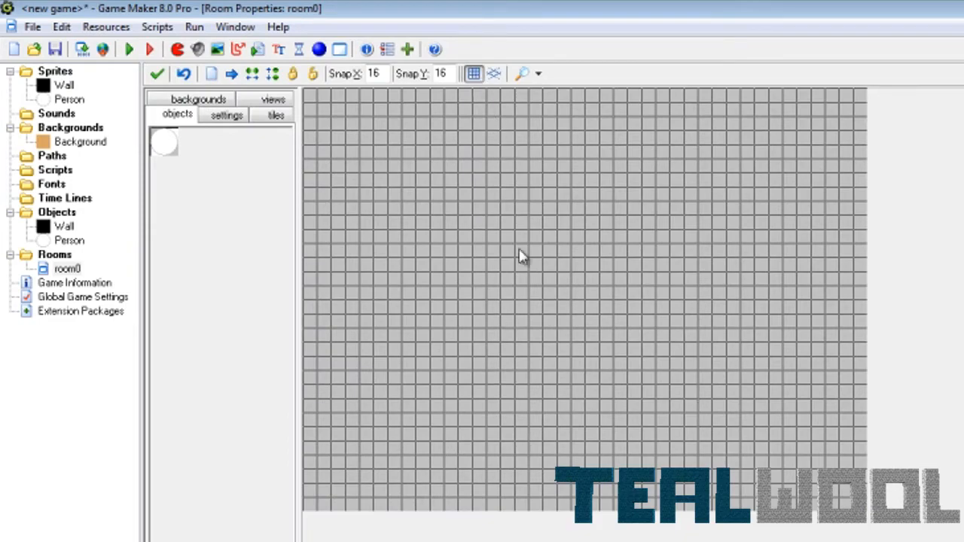
# - Set the room grid's Snap X and Snap Y to 32
pyautogui.click(475, 78)
pyautogui.click(475, 78)
pyautogui.click(475, 78)
pyautogui.click(474, 74)
pyautogui.write('32')
pyautogui.doubleClick(454, 73)
pyautogui.write('32')
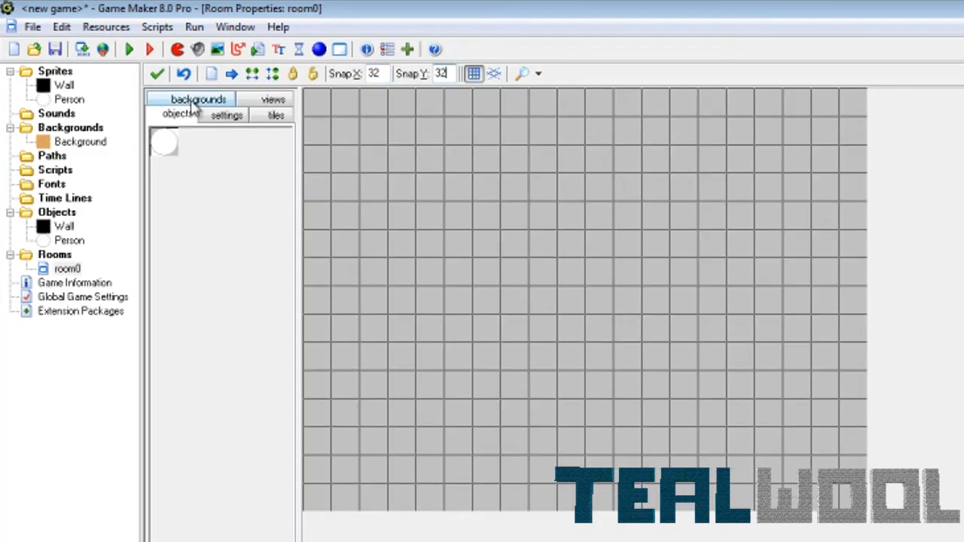
# - Examine the room's width and height settings and return to its object list
pyautogui.click(225, 115)
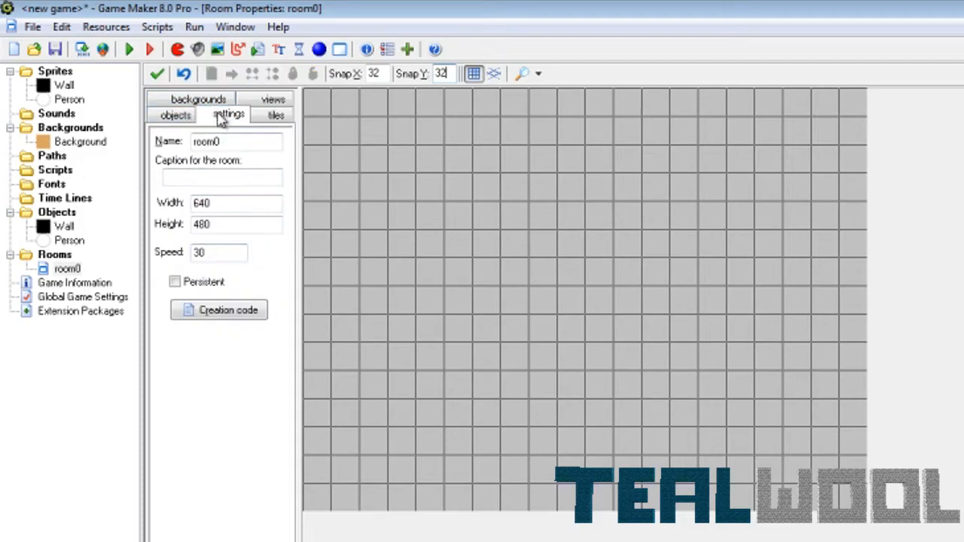
pyautogui.moveTo(215, 205); pyautogui.dragTo(131, 210)
pyautogui.moveTo(243, 228); pyautogui.dragTo(9, 208)
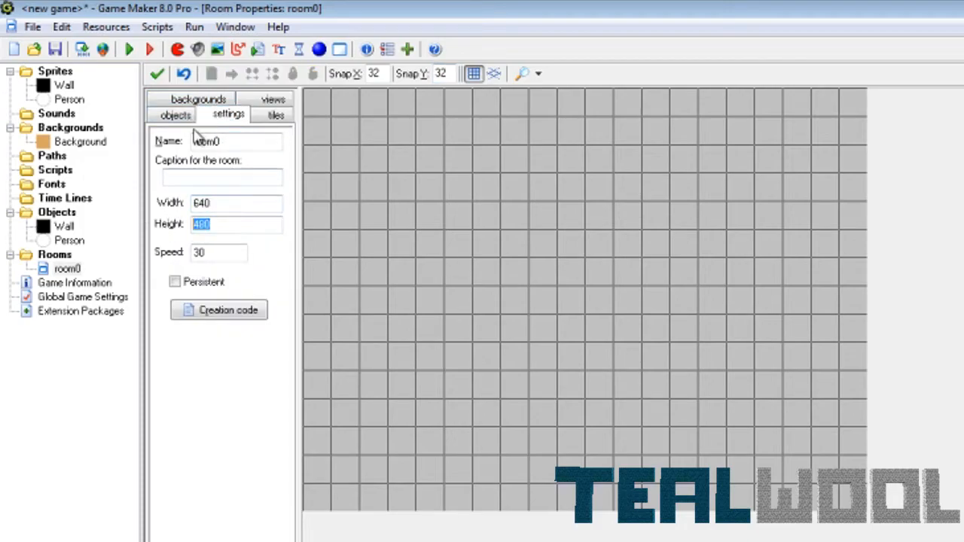
pyautogui.click(177, 115)
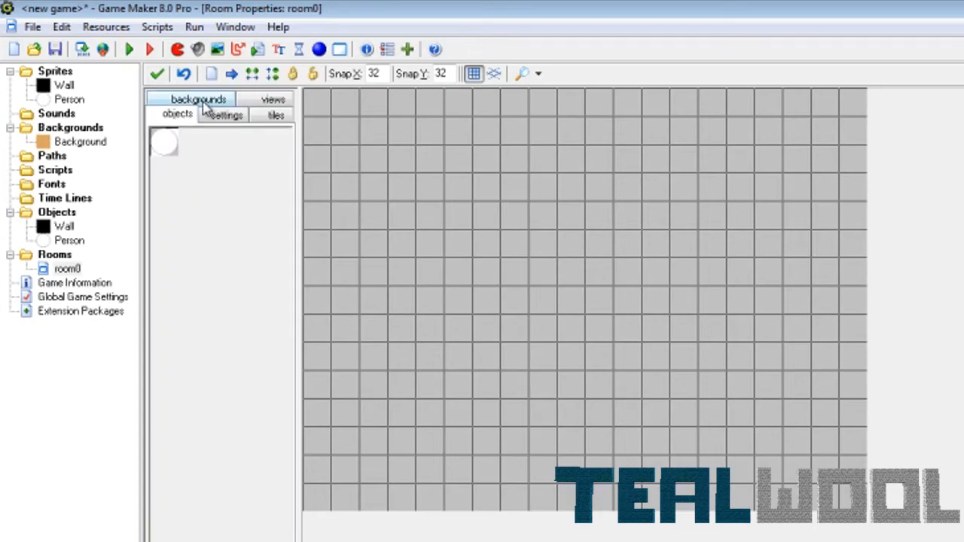
# - Assign the Background image to the room's Background 0 and hide the grid
pyautogui.click(202, 102)
pyautogui.click(273, 329)
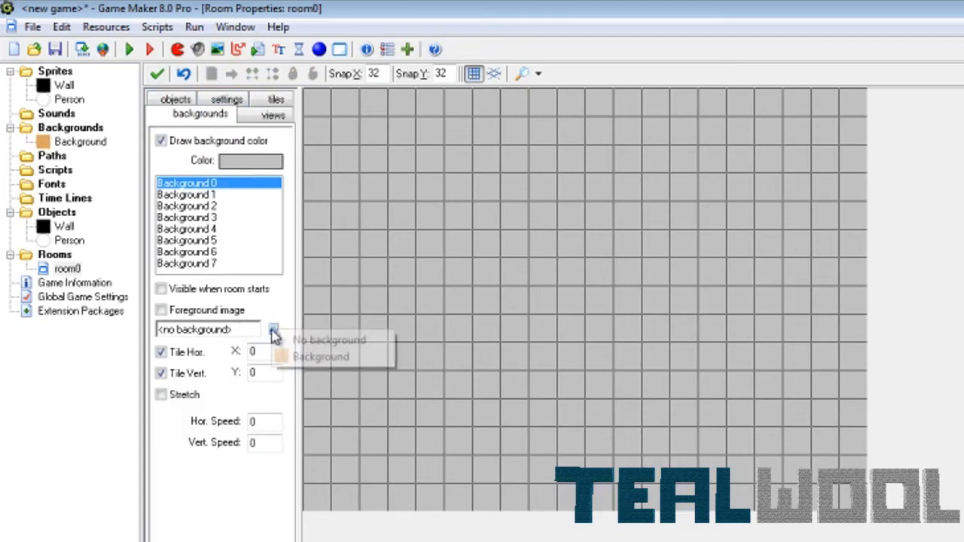
pyautogui.click(295, 146)
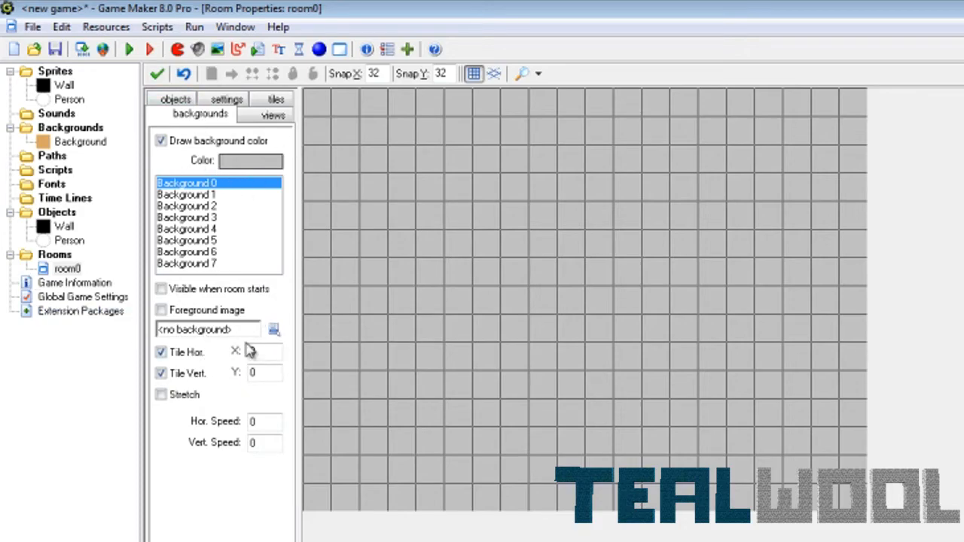
pyautogui.click(272, 329)
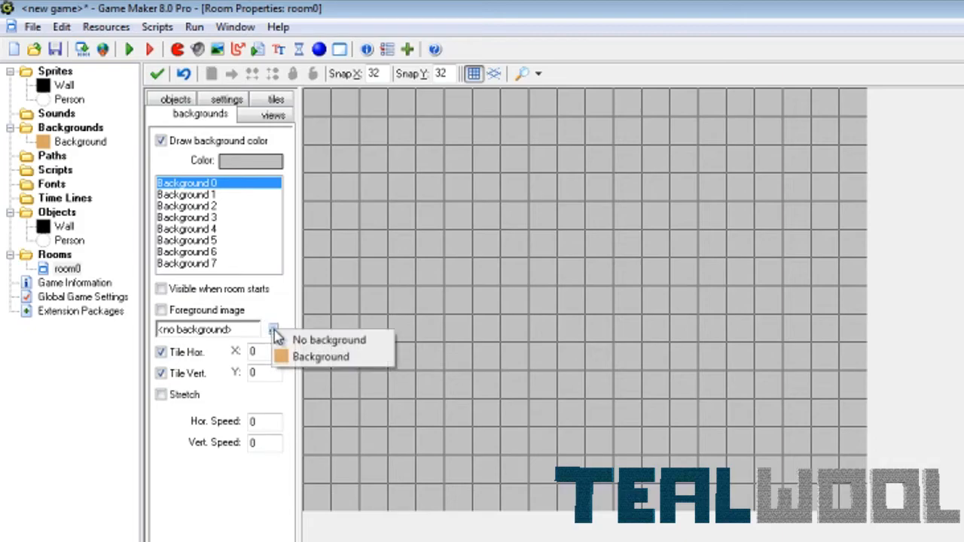
pyautogui.click(322, 359)
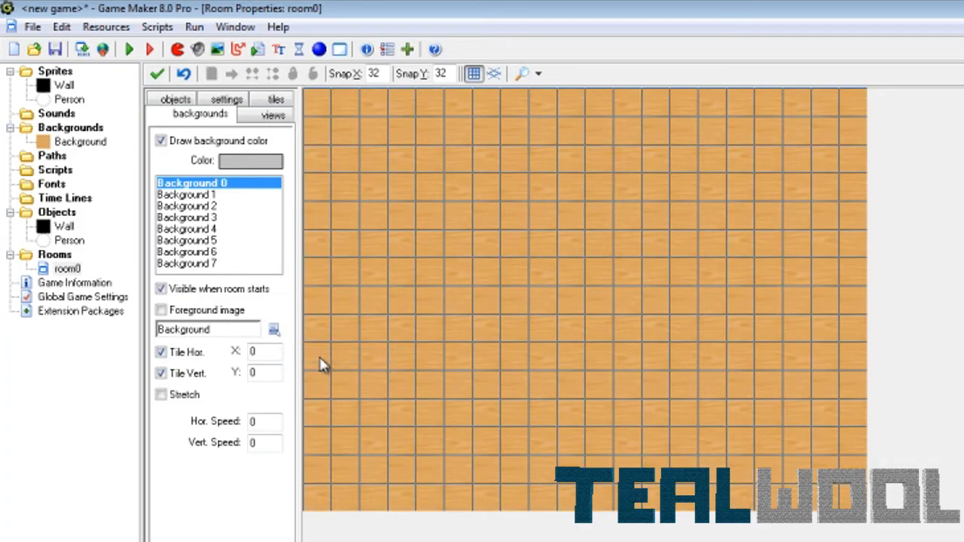
pyautogui.click(475, 74)
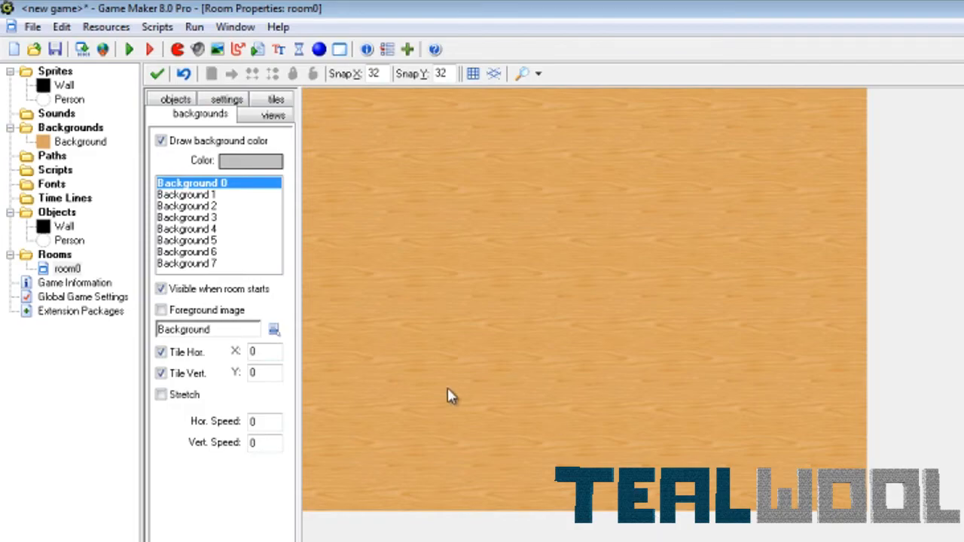
# - Choose the Wall object for placement and put one block in the room's upper-left corner
pyautogui.click(175, 102)
pyautogui.click(181, 159)
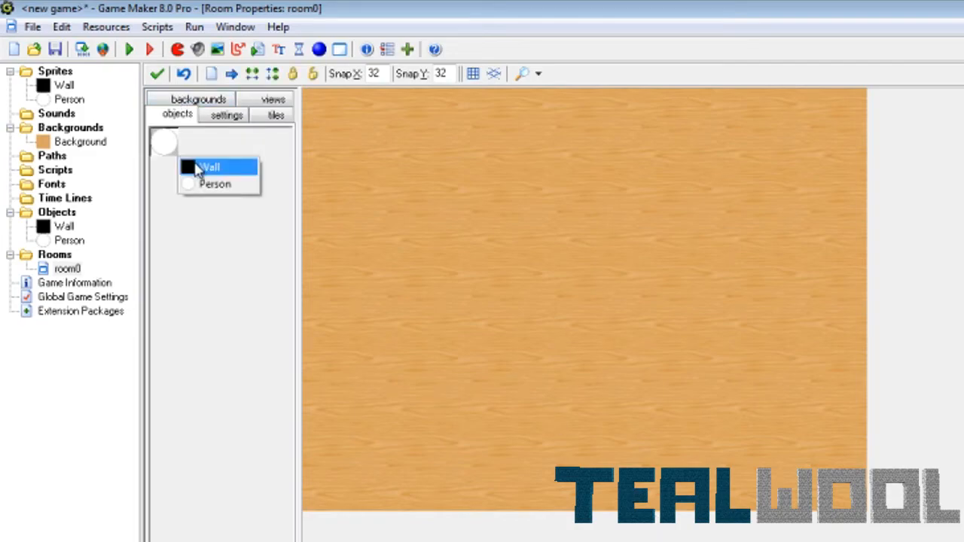
pyautogui.click(202, 167)
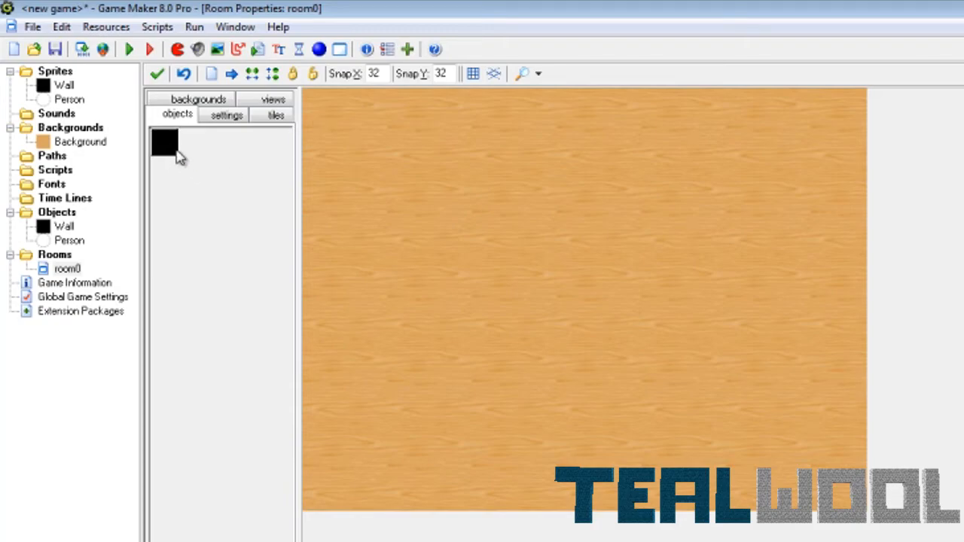
pyautogui.click(178, 155)
pyautogui.click(215, 158)
pyautogui.click(316, 103)
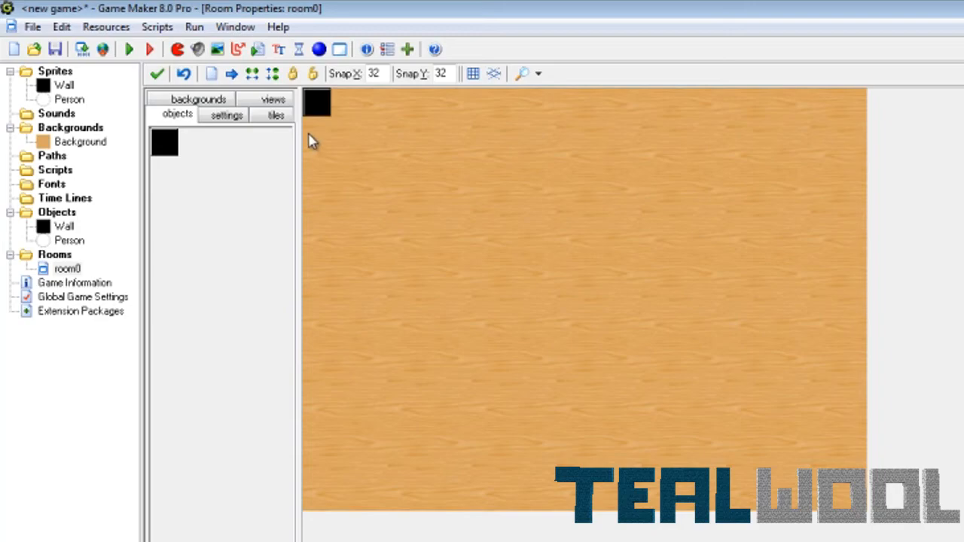
# - Line the remaining room edges with Wall blocks and remove the stray blocks just below the top edge
pyautogui.moveTo(315, 182)
pyautogui.keyDown('shift'); pyautogui.mouseDown()
pyautogui.moveTo(310, 319)
pyautogui.moveTo(322, 493)
pyautogui.moveTo(843, 500)
pyautogui.mouseUp(); pyautogui.keyUp('shift')
pyautogui.moveTo(854, 377)
pyautogui.keyDown('shift'); pyautogui.mouseDown()
pyautogui.moveTo(850, 108)
pyautogui.moveTo(532, 123)
pyautogui.mouseUp(); pyautogui.keyUp('shift')
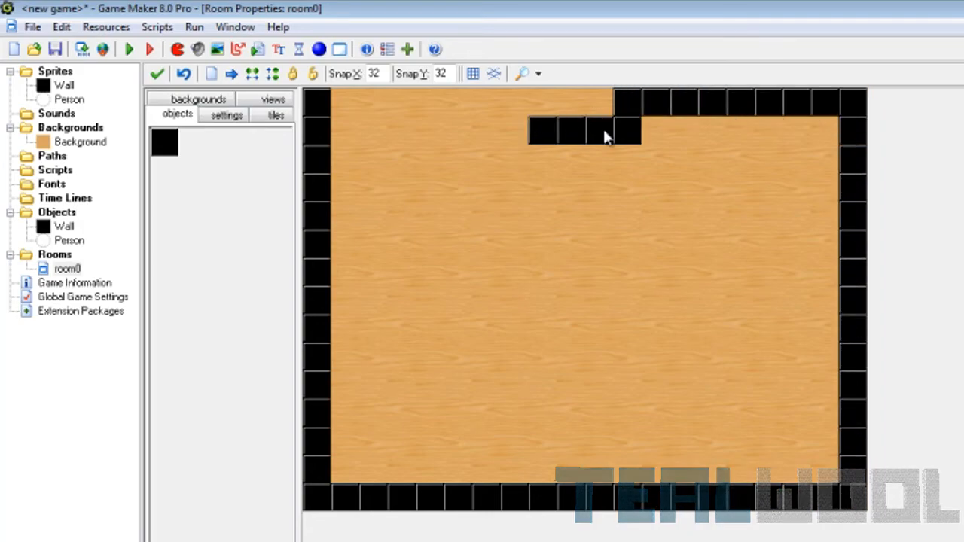
pyautogui.keyDown('shift'); pyautogui.moveTo(608, 129); pyautogui.dragTo(527, 136, button='right'); pyautogui.keyUp('shift')
pyautogui.keyDown('shift'); pyautogui.moveTo(598, 105); pyautogui.dragTo(351, 112); pyautogui.keyUp('shift')
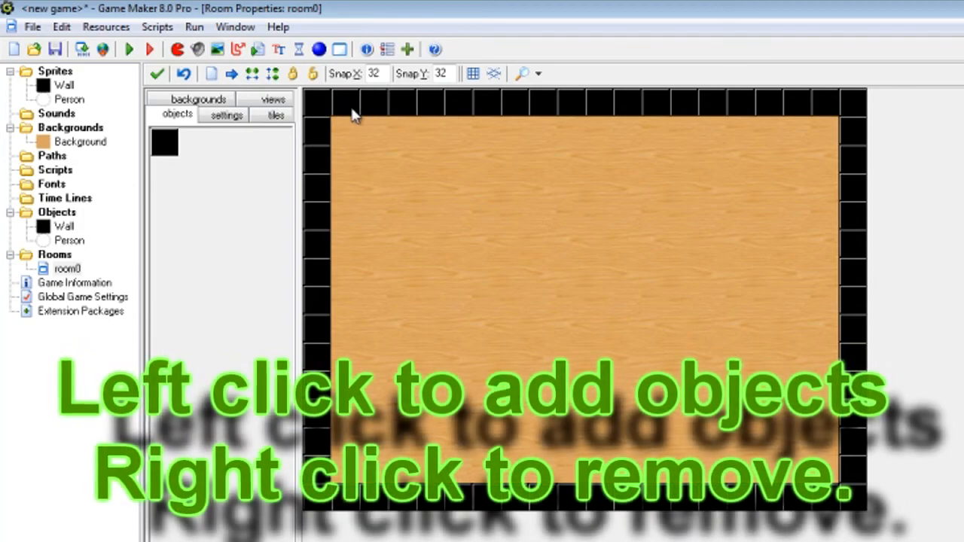
# - Add three groups of Wall obstacles inside the room: upper middle, lower right and a vertical column at lower left
pyautogui.moveTo(482, 242)
pyautogui.keyDown('shift'); pyautogui.mouseDown()
pyautogui.moveTo(476, 235)
pyautogui.moveTo(613, 226)
pyautogui.mouseUp(); pyautogui.keyUp('shift')
pyautogui.keyDown('shift'); pyautogui.moveTo(712, 356); pyautogui.dragTo(579, 428); pyautogui.keyUp('shift')
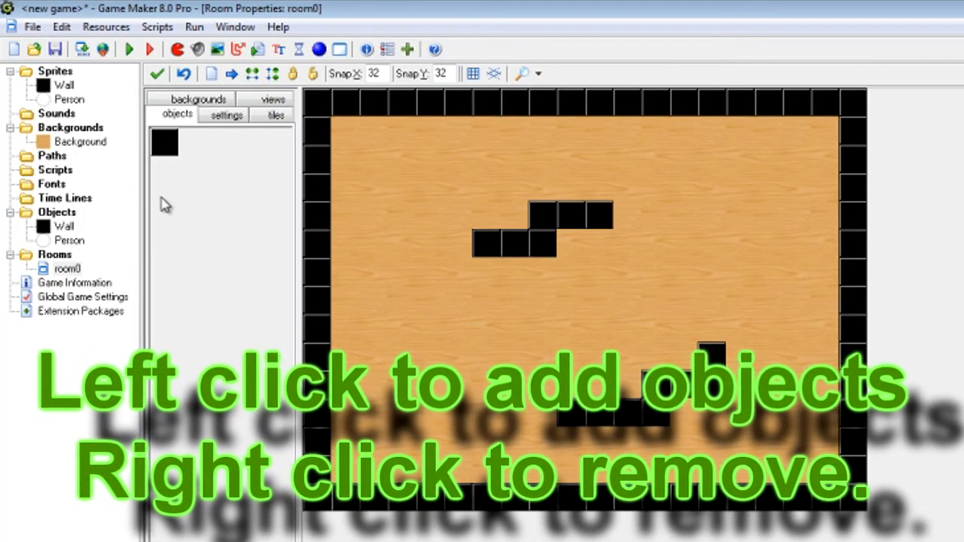
pyautogui.keyDown('shift'); pyautogui.moveTo(429, 328); pyautogui.dragTo(429, 412); pyautogui.keyUp('shift')
# - Place one Person object on the open floor near the room's centre
pyautogui.click(241, 264)
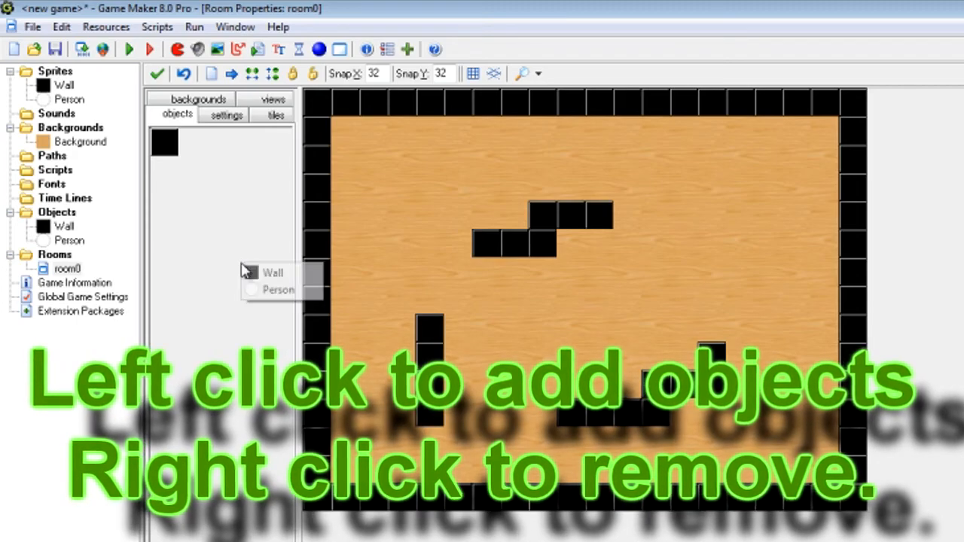
pyautogui.click(273, 290)
pyautogui.click(570, 300)
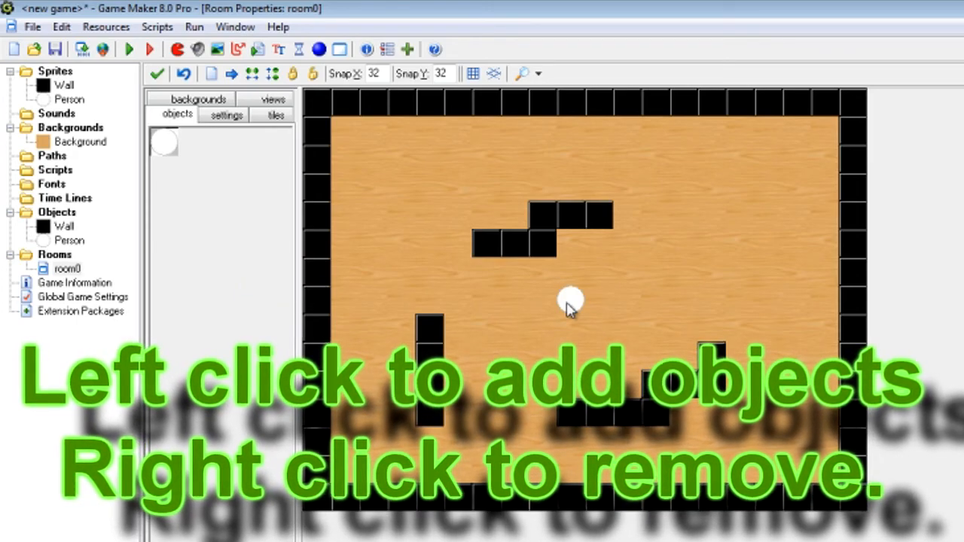
# - Accept the room's changes and run the game
pyautogui.click(158, 75)
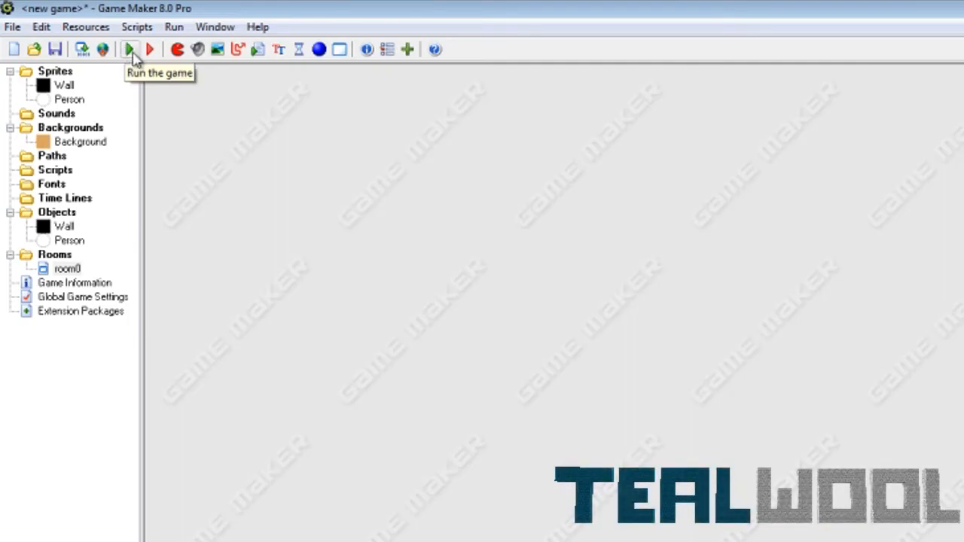
pyautogui.click(133, 54)
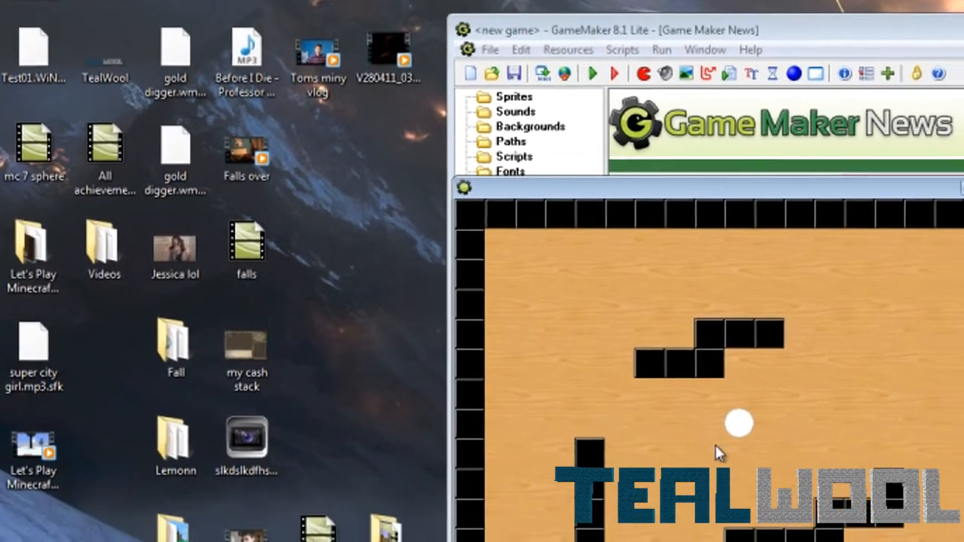